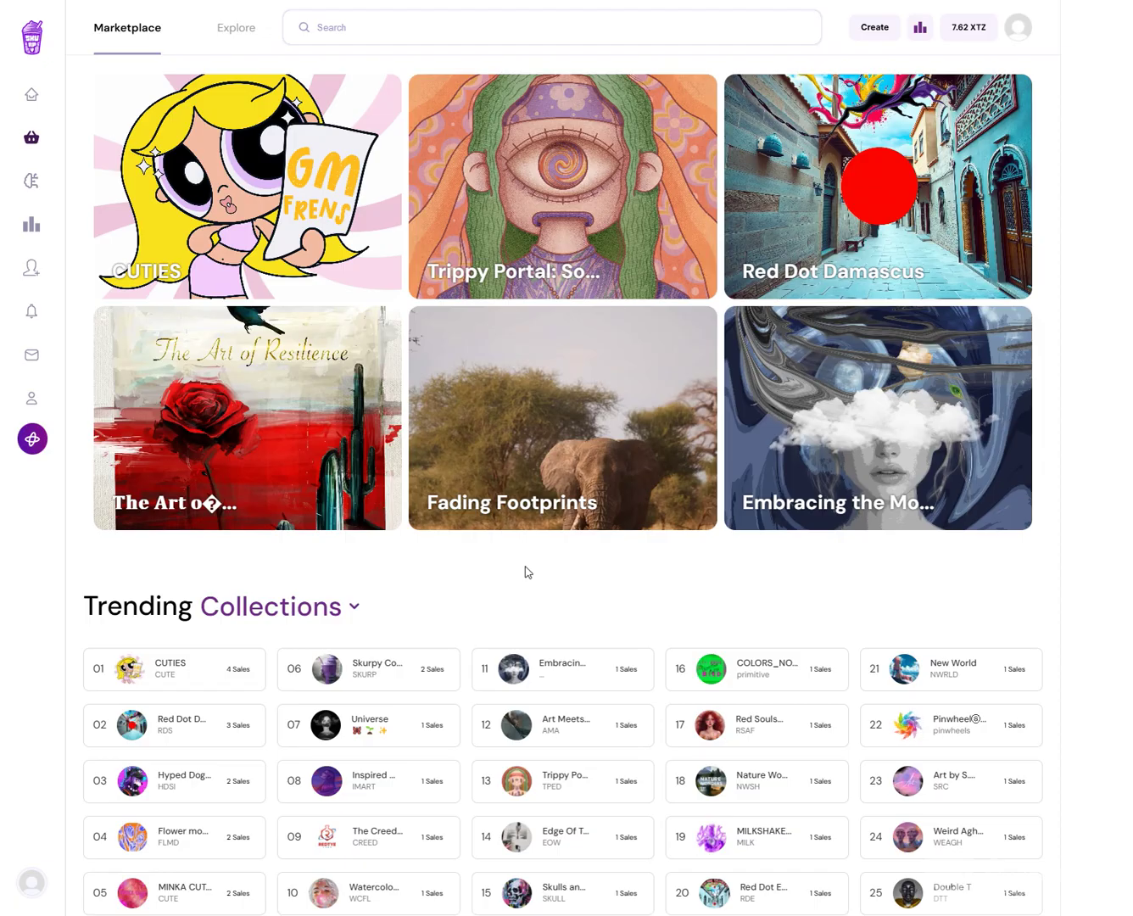
Go to Create › Collections › Create + to reach the Deploy Pre-Built Smart Contracts page
click(873, 30)
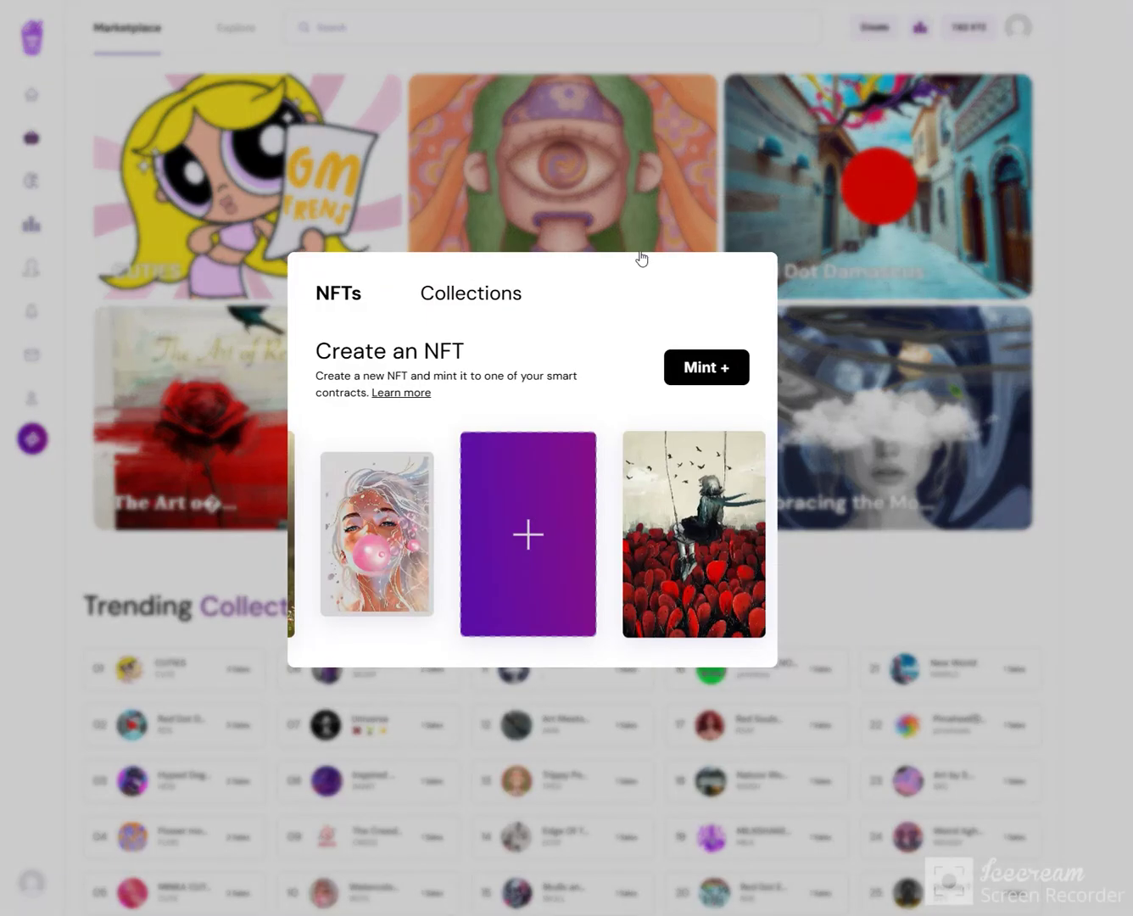
click(467, 308)
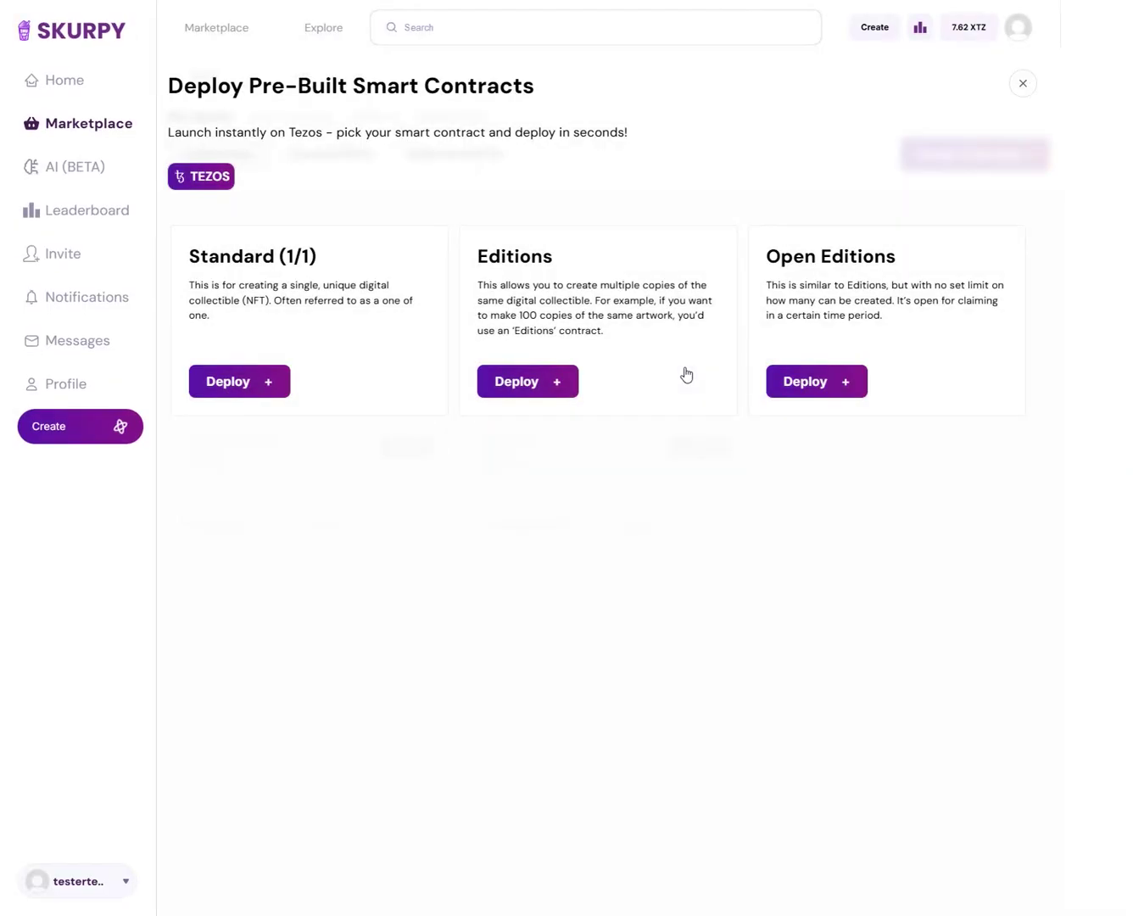
click(686, 374)
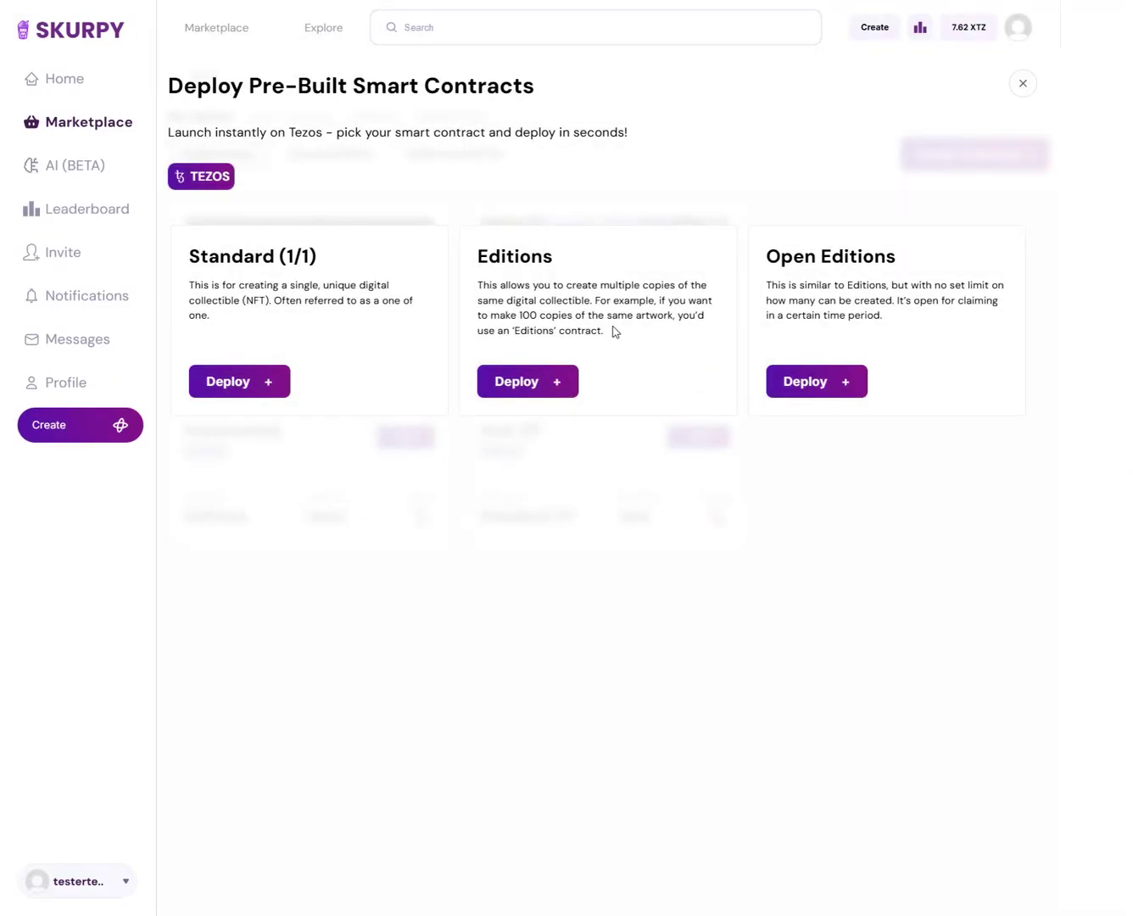
Pick the Editions contract and enter the collection name 'testerstest'
click(559, 380)
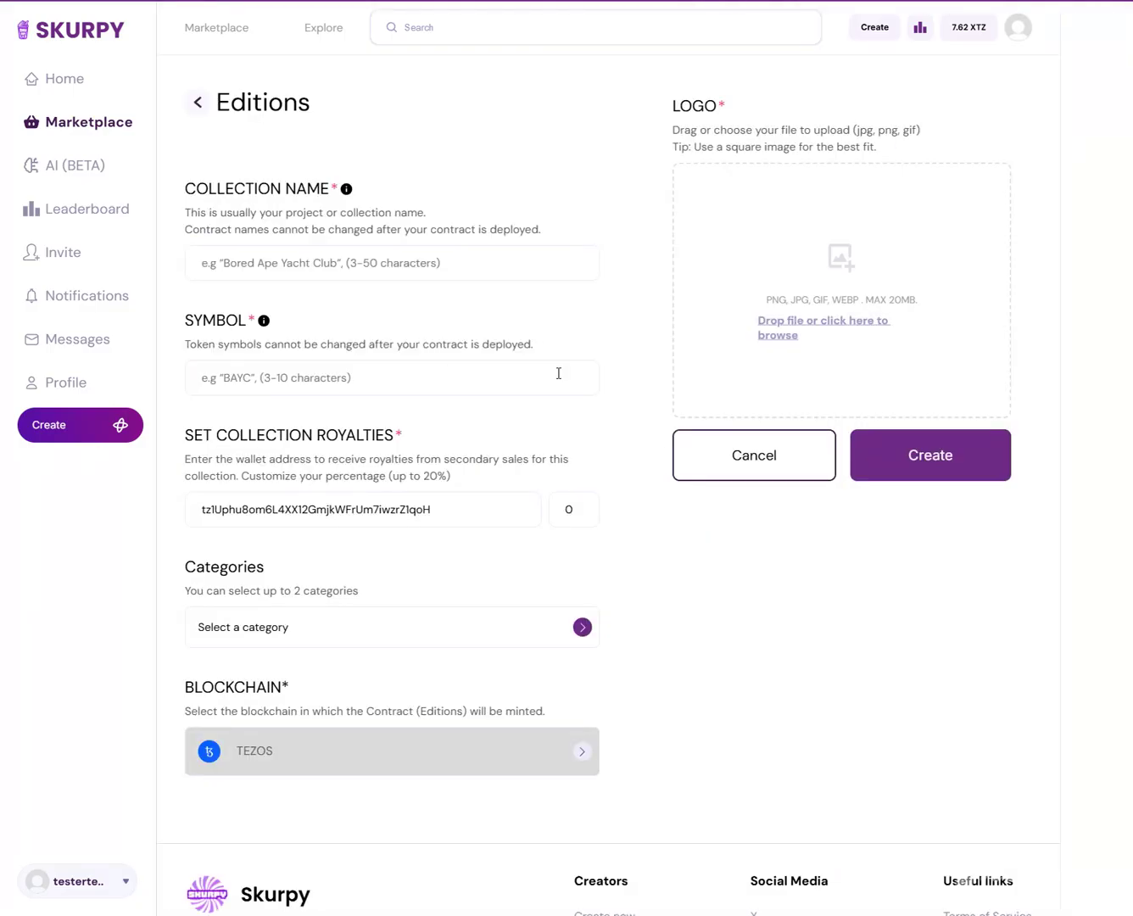
click(463, 265)
text(testerst)
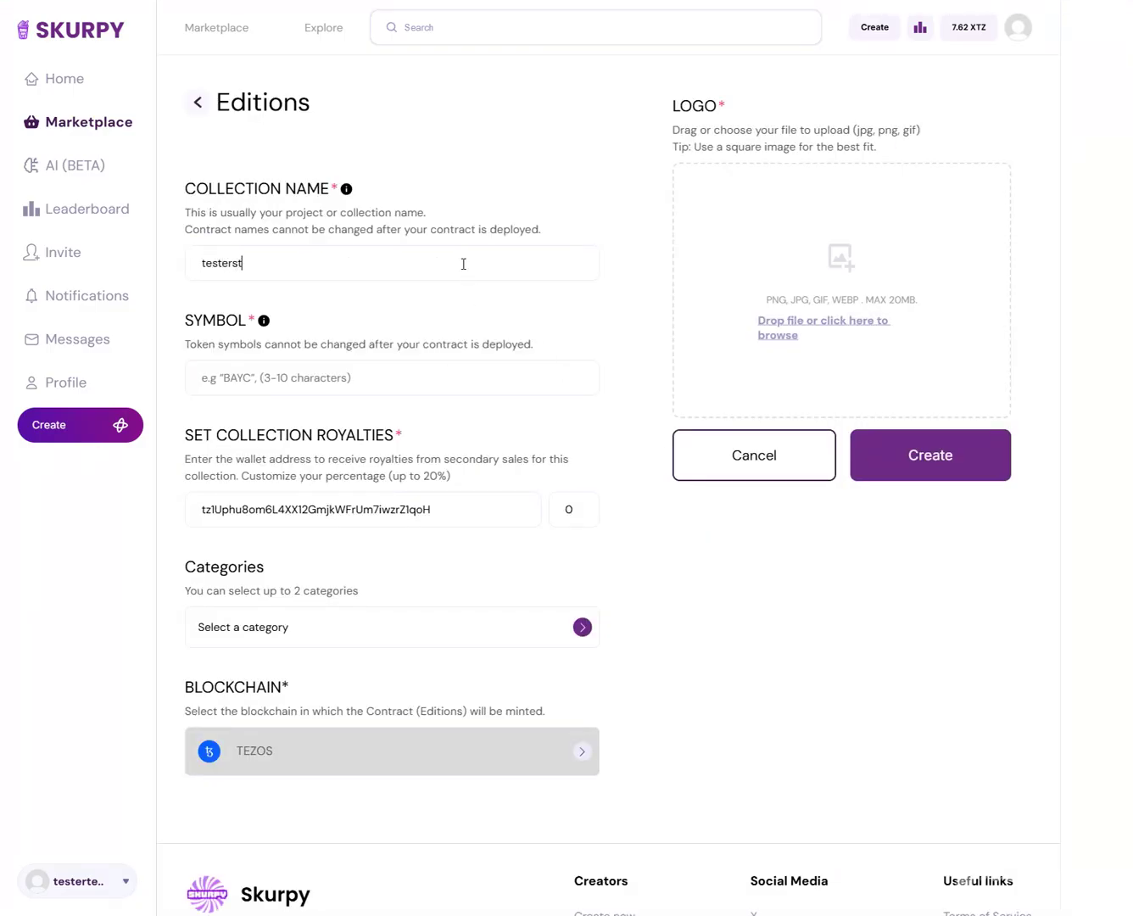
text(est)
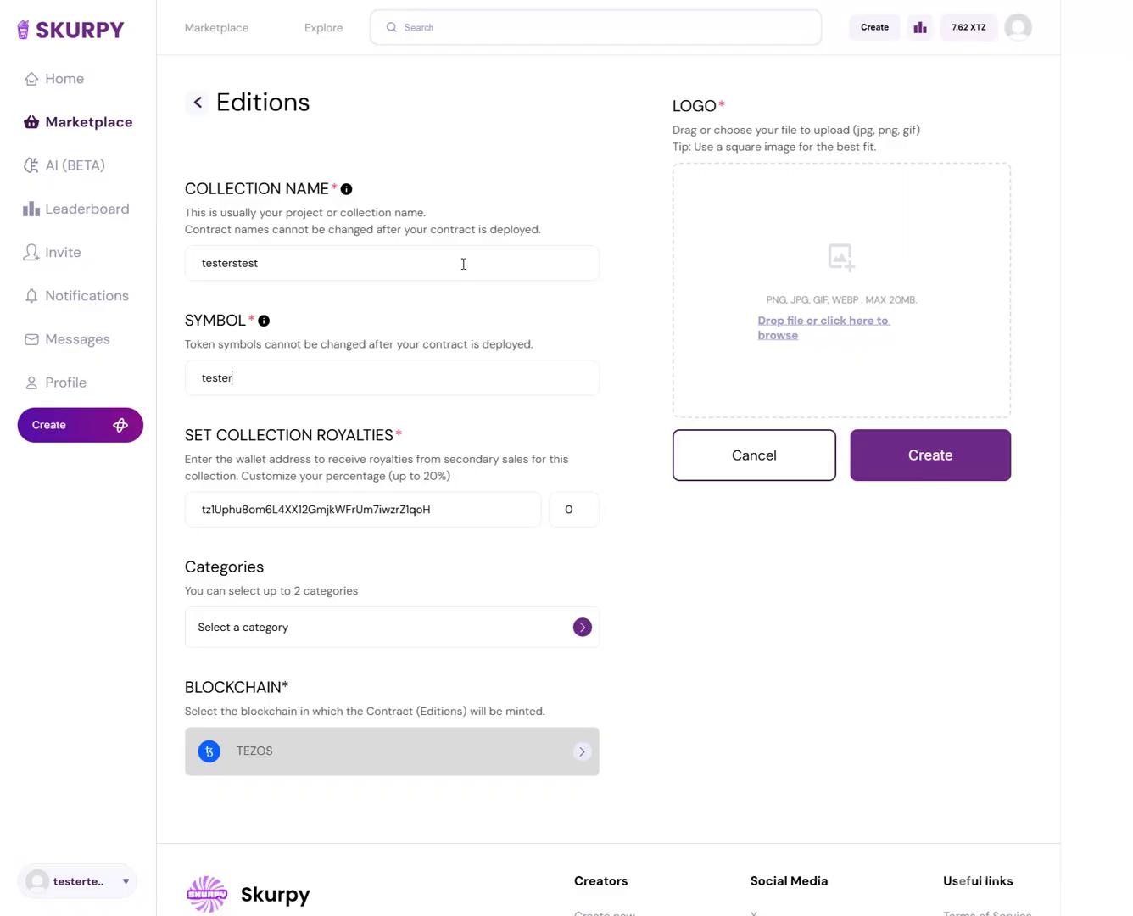
Tag the collection with the Art and Other categories
click(451, 624)
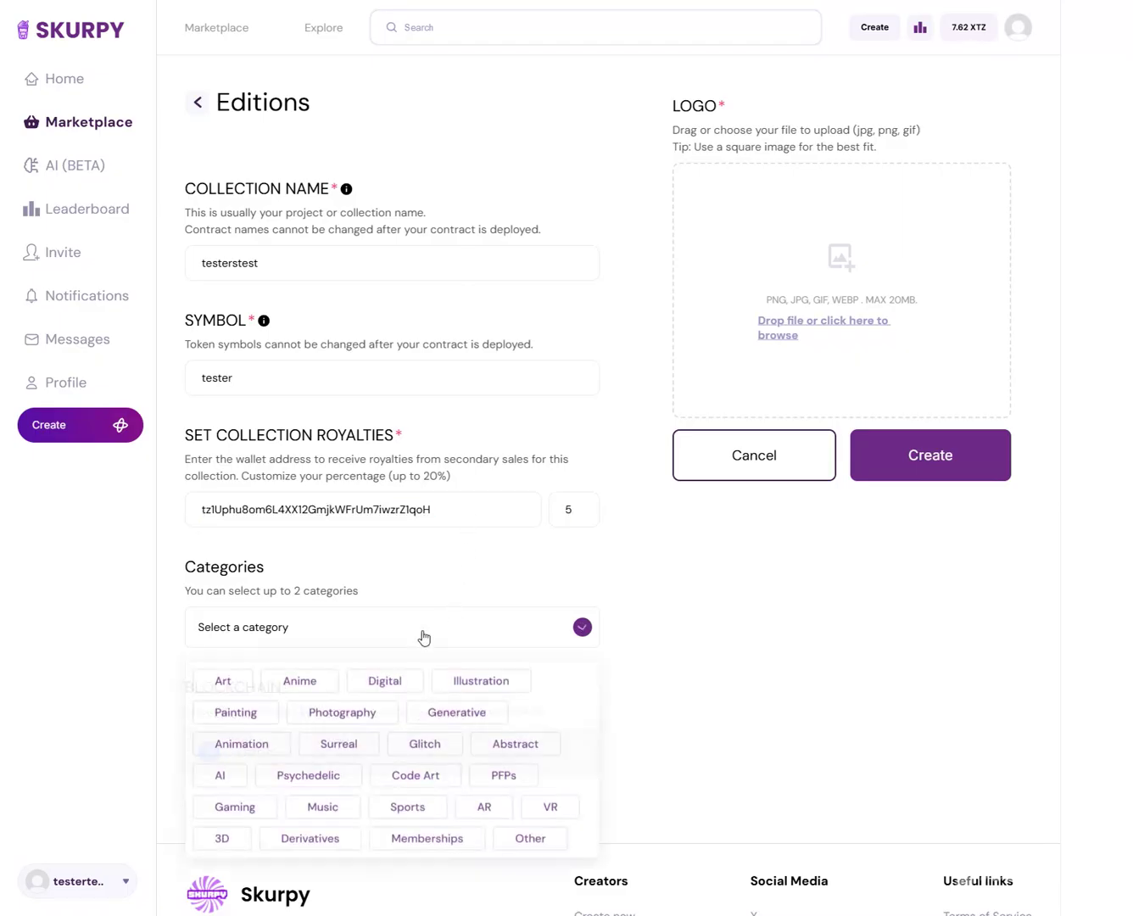
click(222, 681)
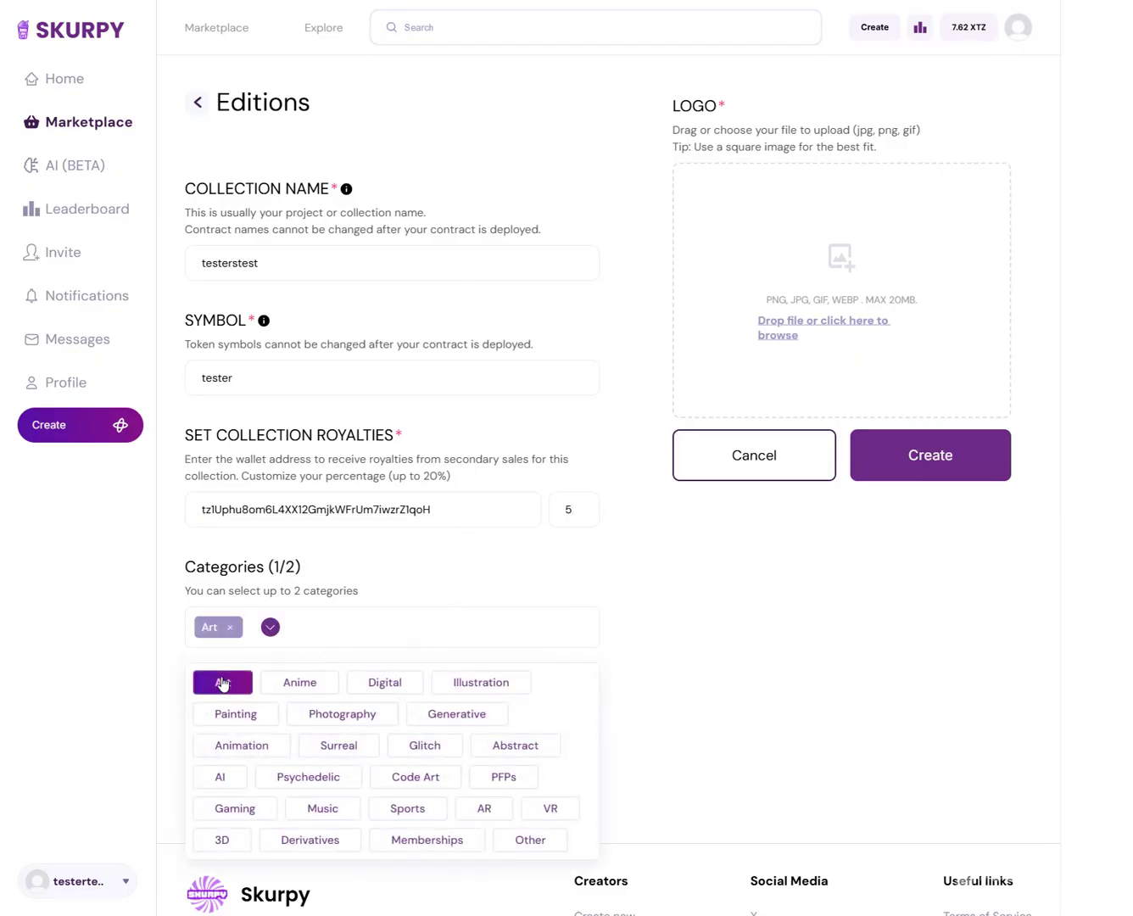
click(522, 838)
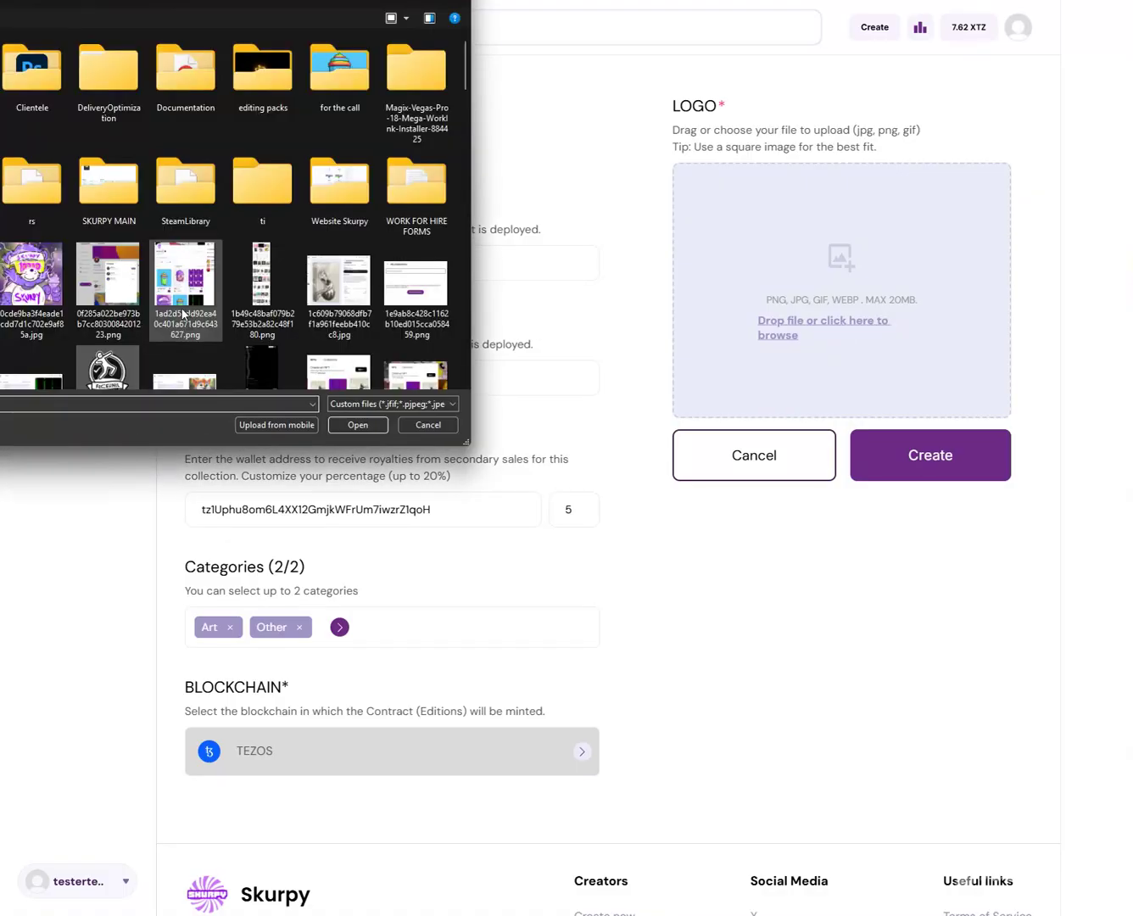
Upload the stick-figure image as the collection logo
scroll(170, 313, down, 10)
click(186, 335)
click(137, 326)
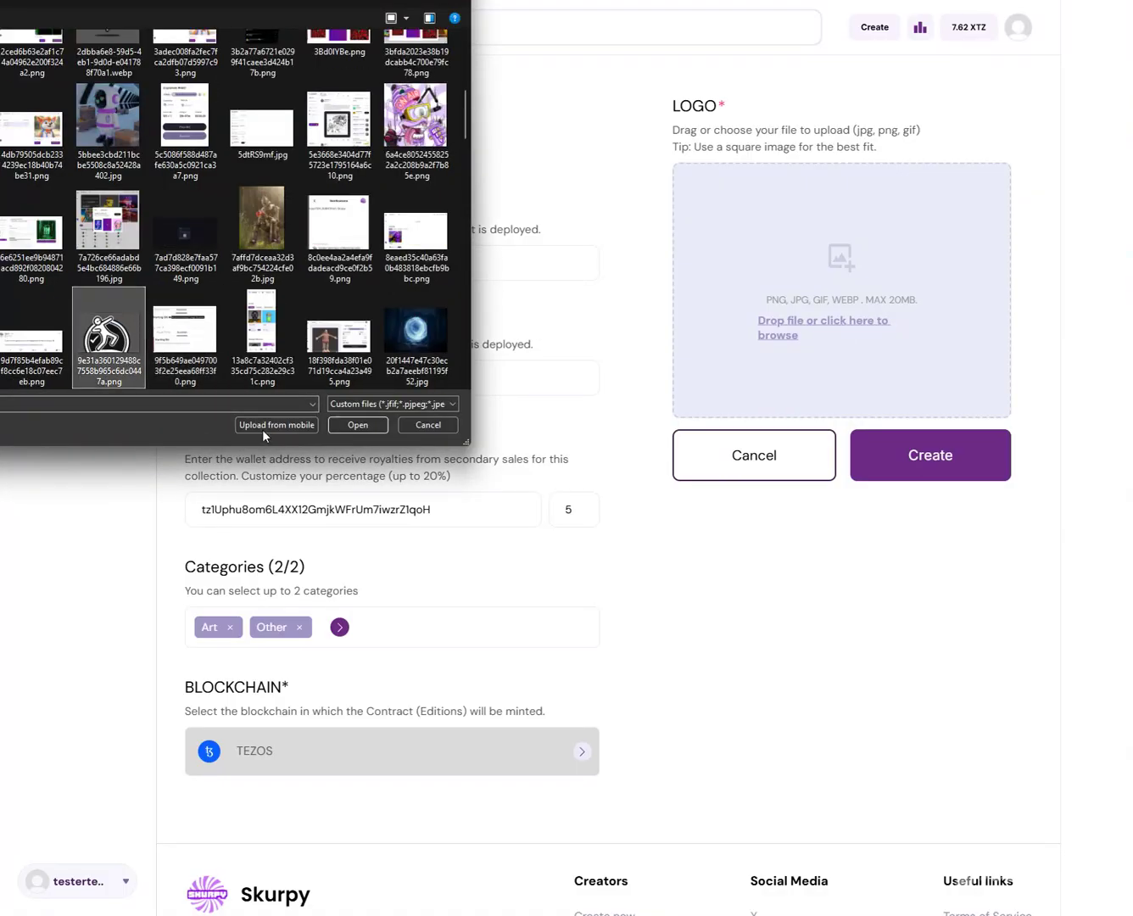
click(367, 426)
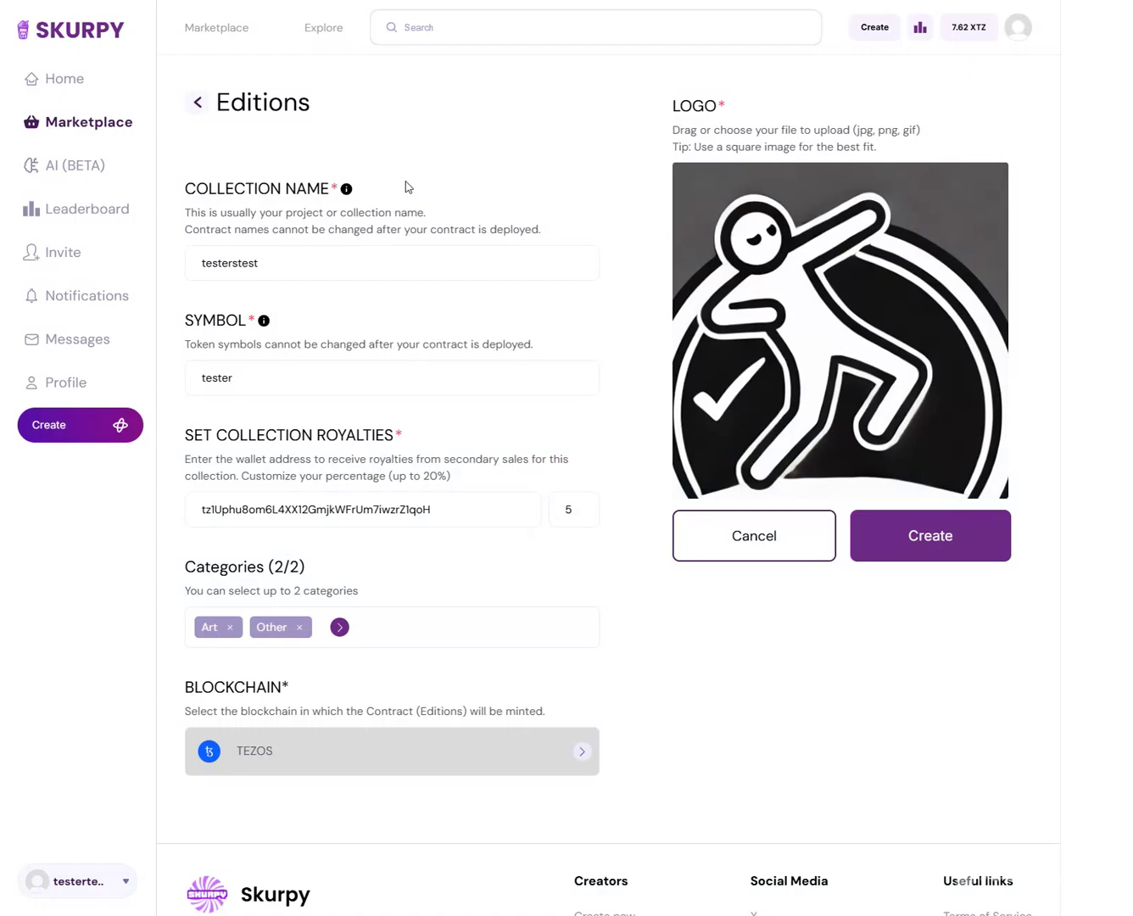
Deploy the testerstest Editions contract
click(857, 546)
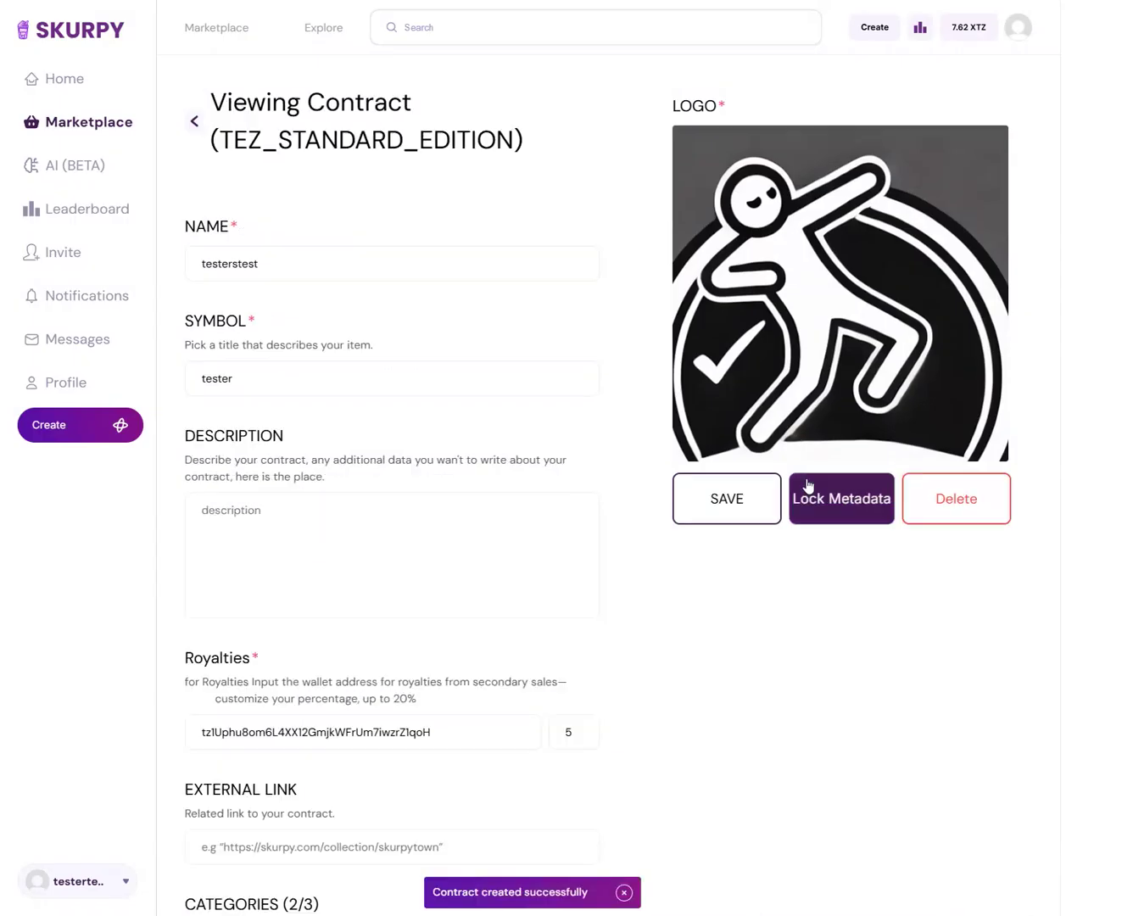
scroll(364, 404, down, 1)
scroll(509, 551, down, 2)
scroll(778, 625, down, 1)
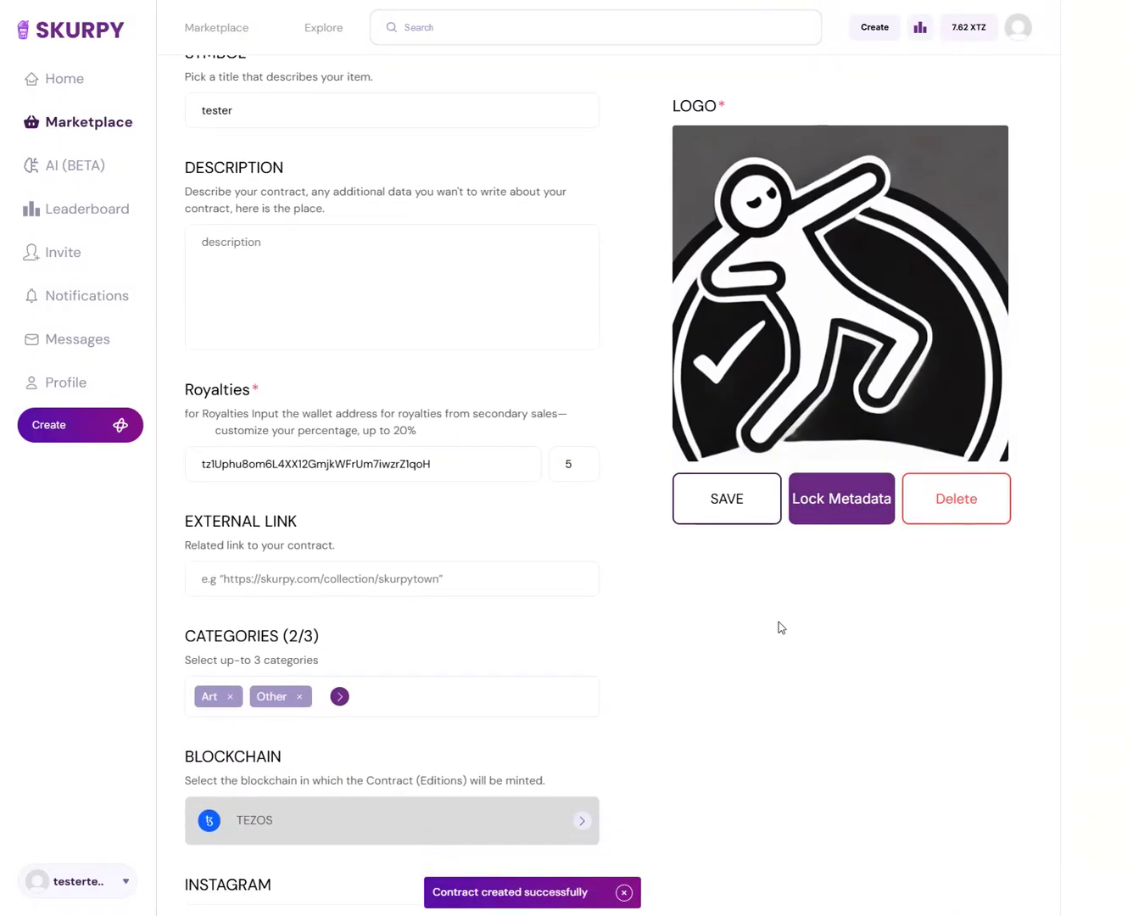
Save the contract description 'falling' and request locking its metadata
click(347, 261)
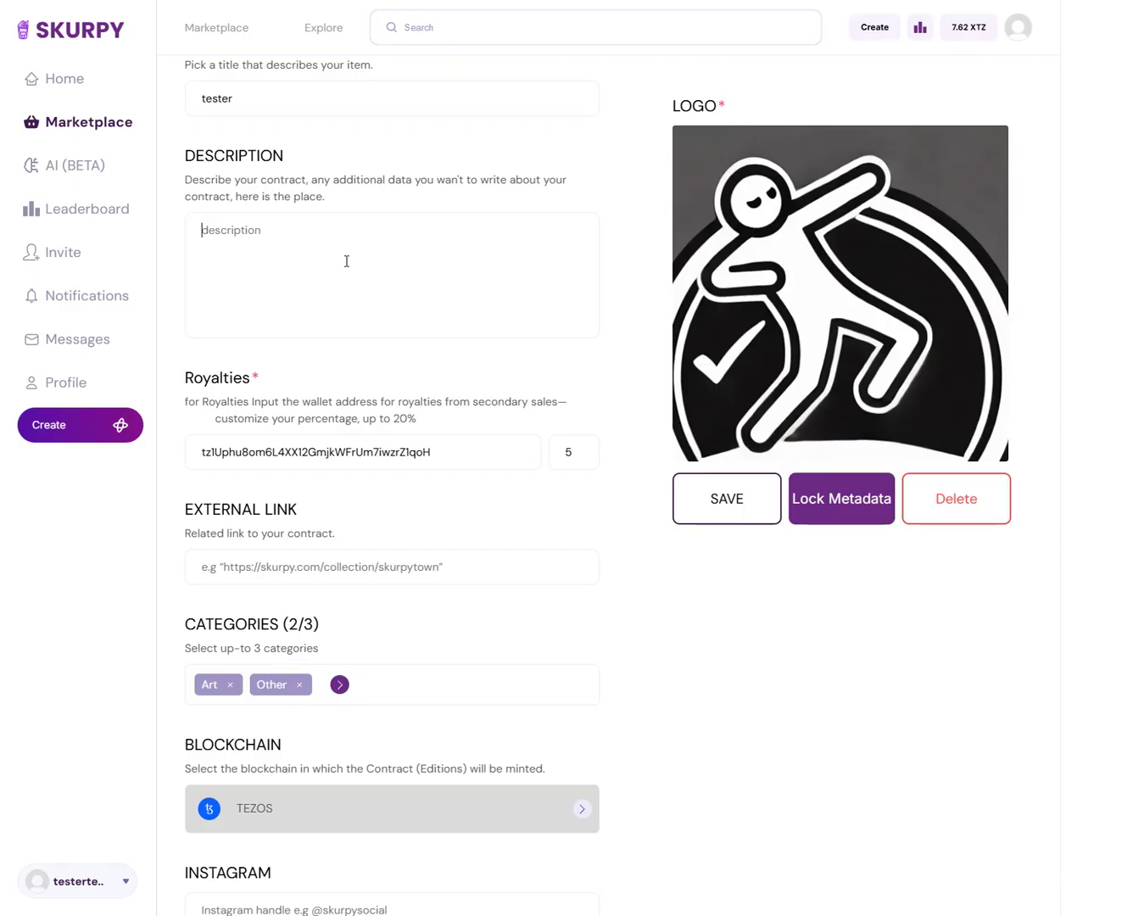
text(falling)
click(748, 515)
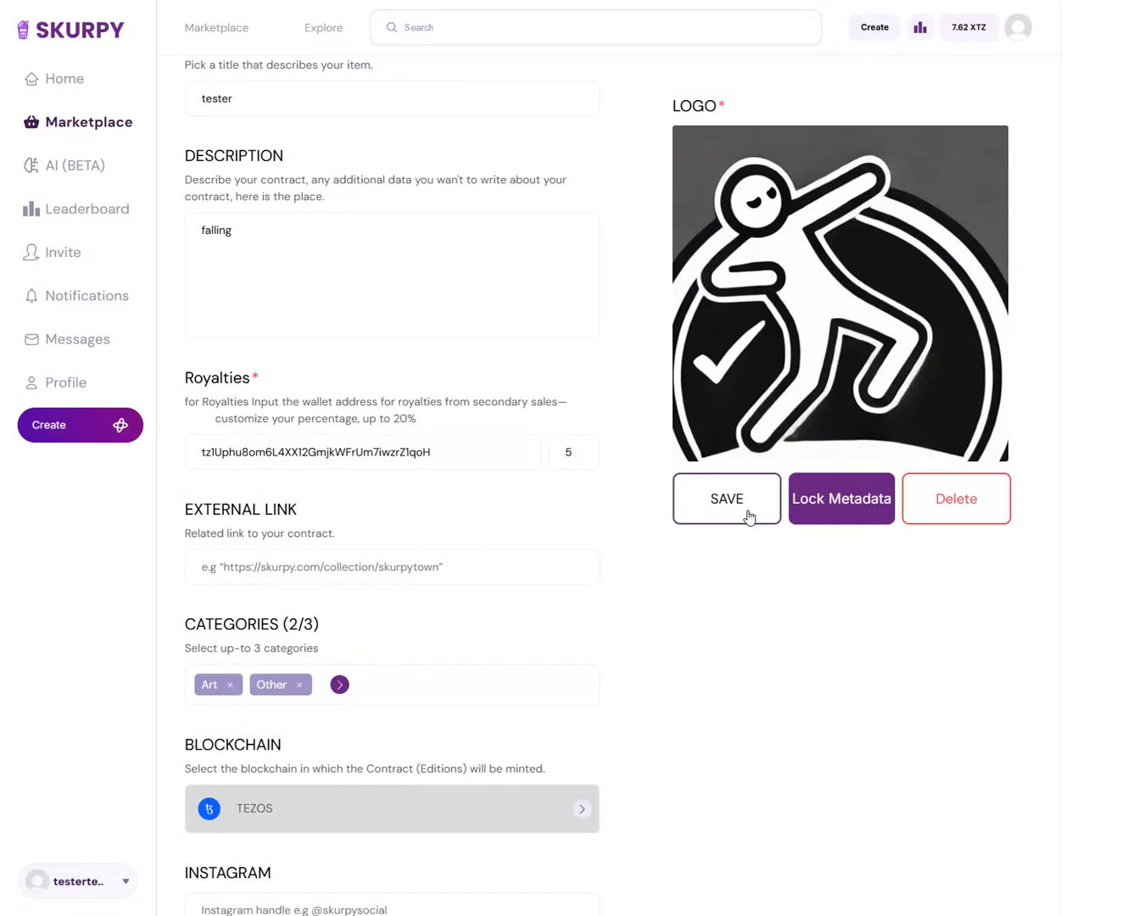
click(819, 517)
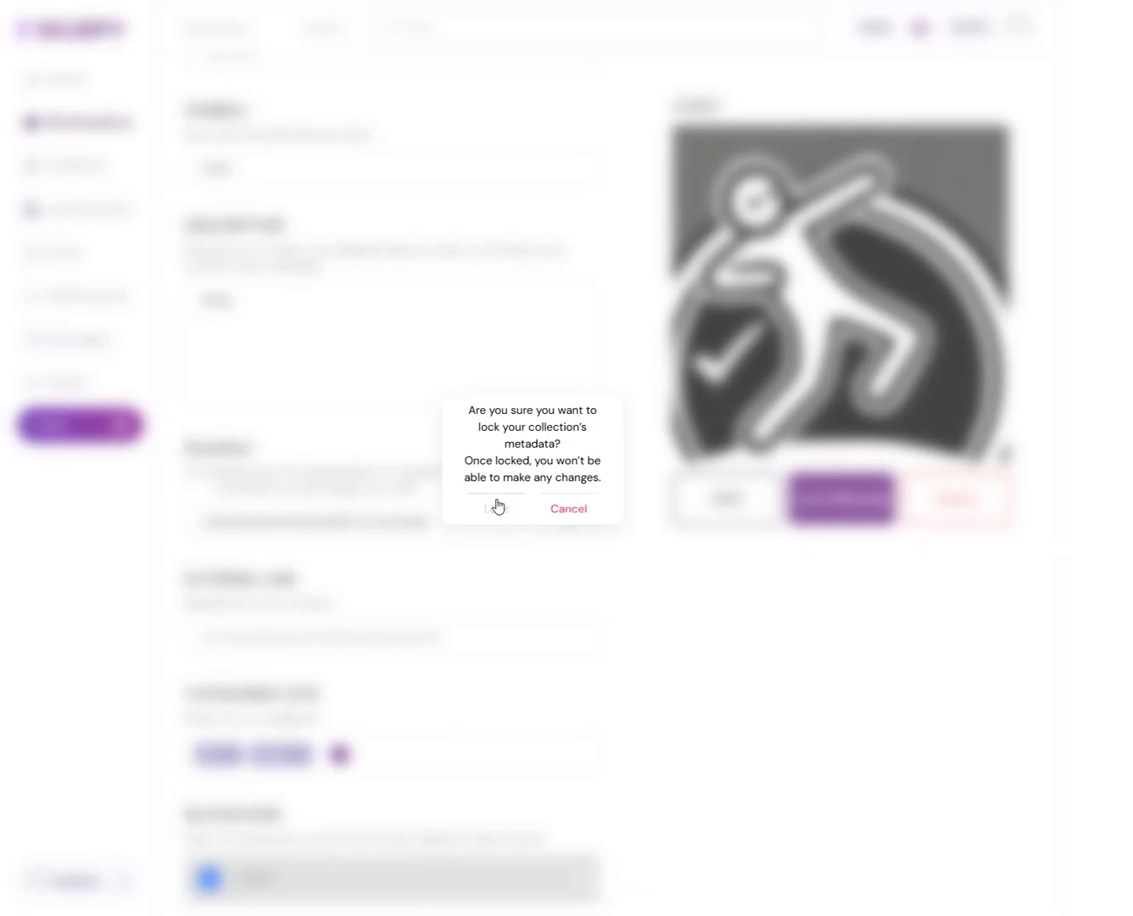
Lock the metadata, approve it in Temple Wallet, and open the empty testerstest collection page
click(497, 507)
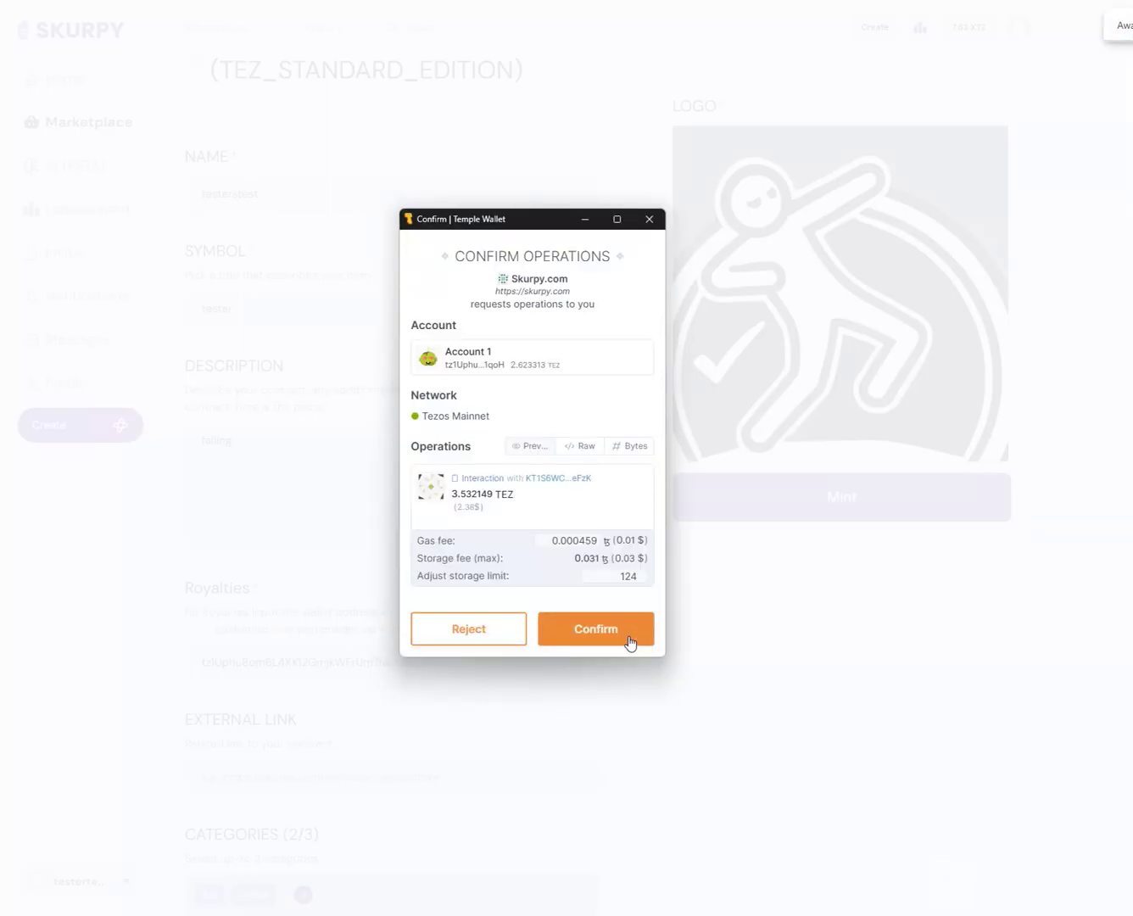
click(628, 642)
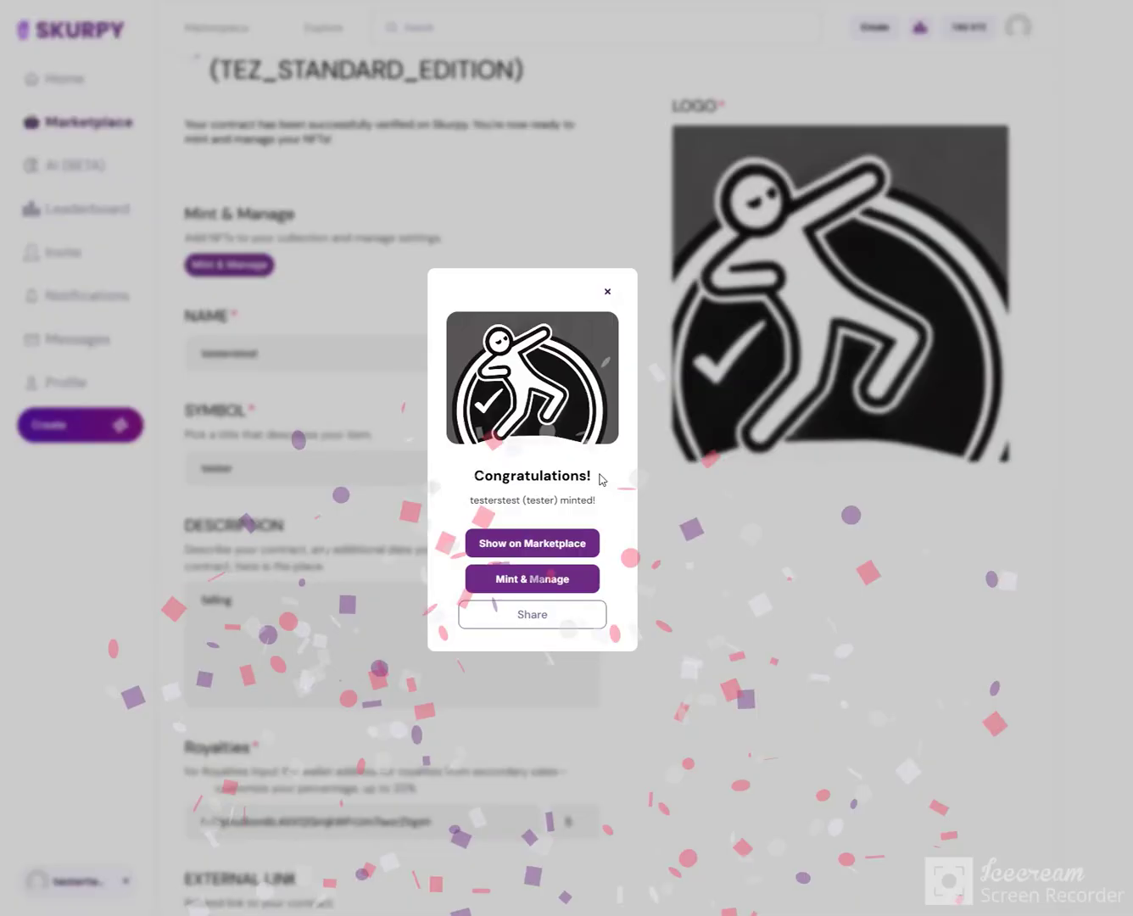
click(526, 550)
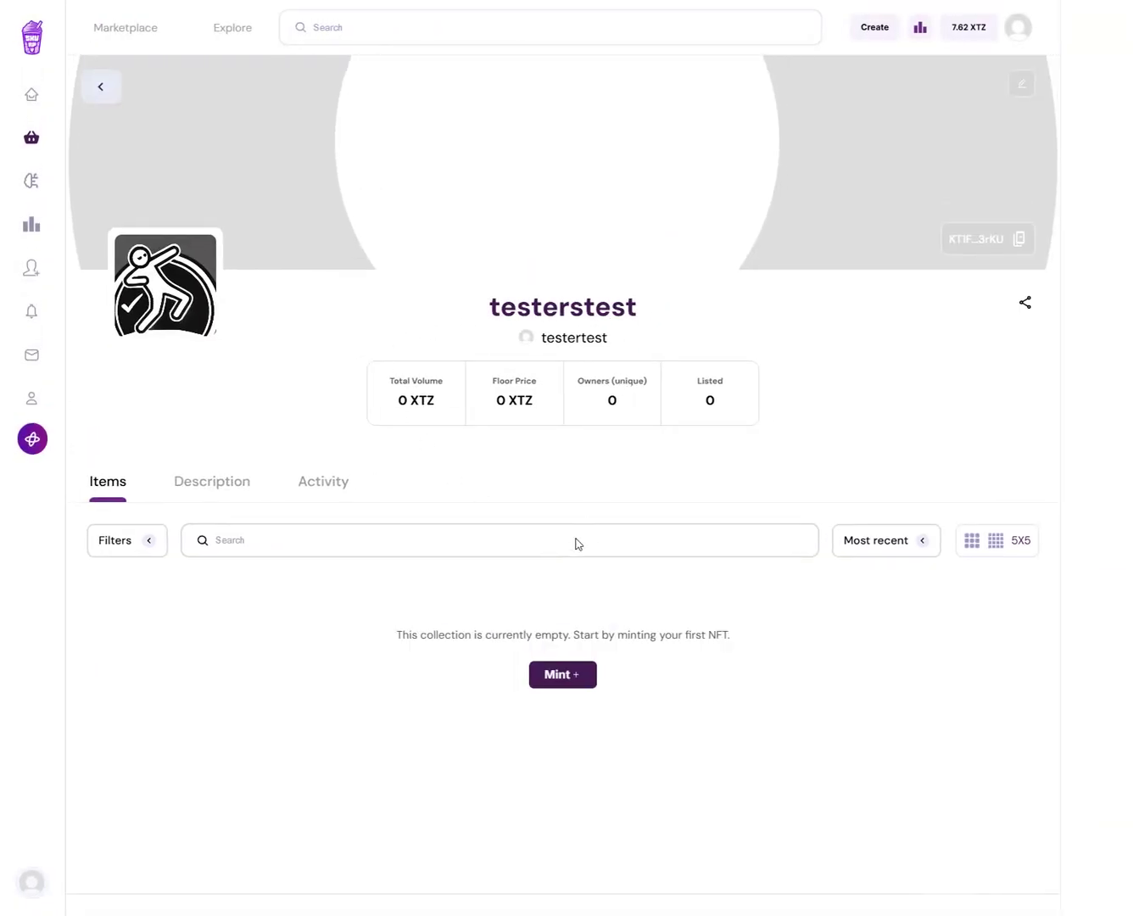
Start minting an NFT and upload the stick-figure image for it
click(561, 675)
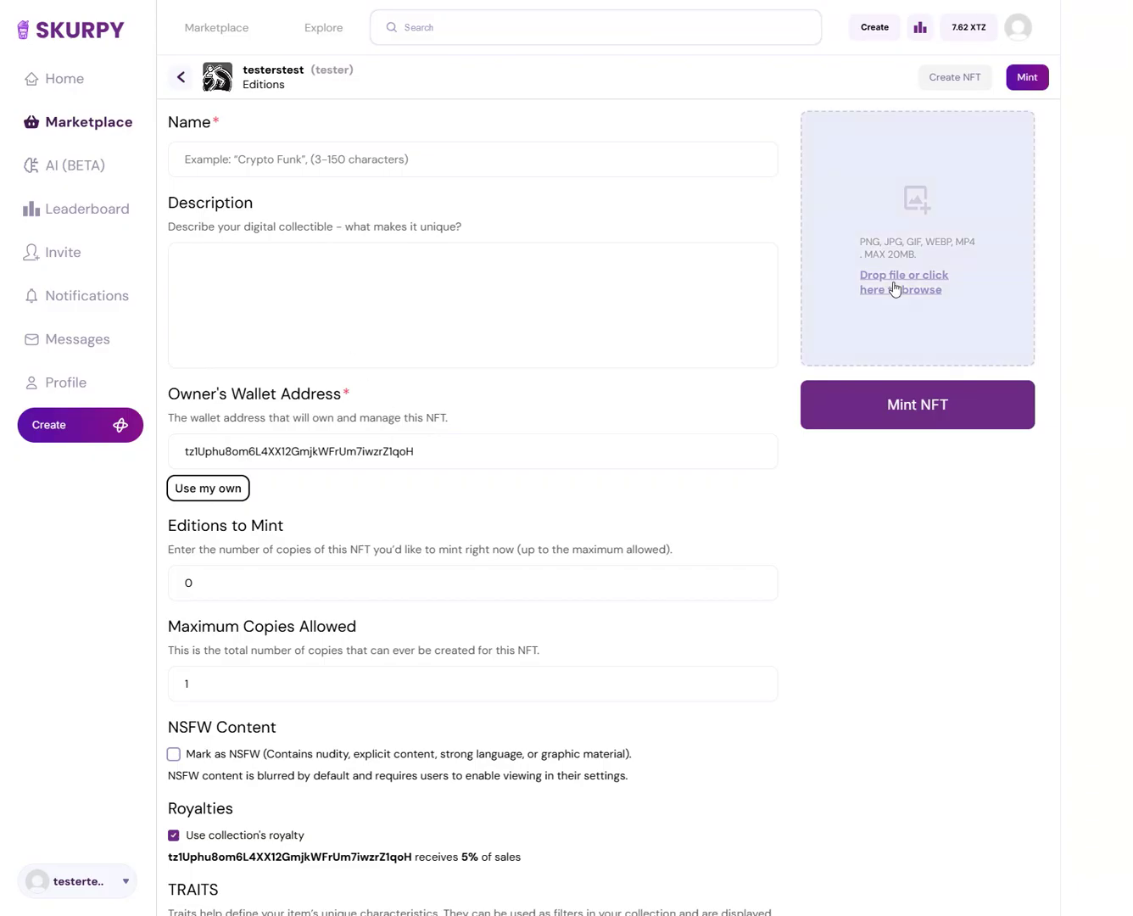
click(895, 288)
scroll(331, 195, down, 3)
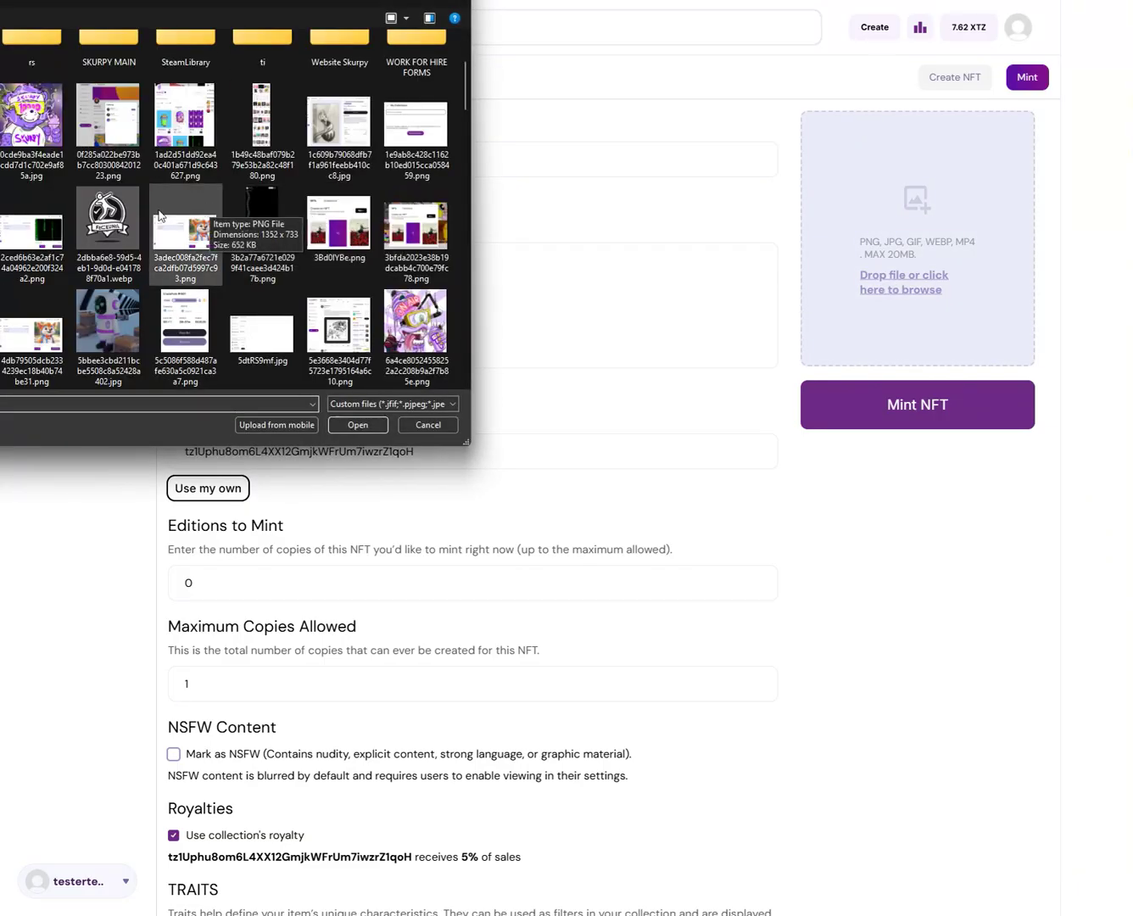
scroll(123, 216, down, 10)
click(109, 119)
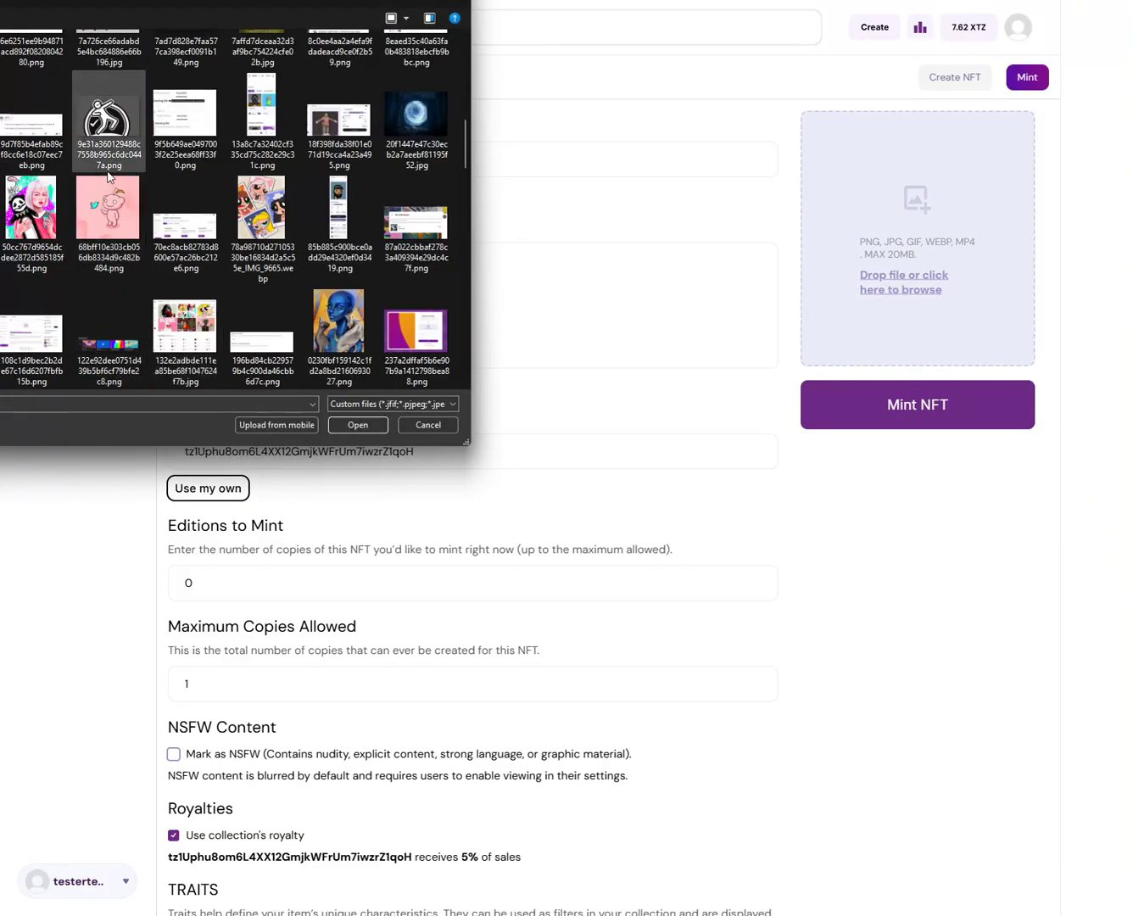
click(357, 424)
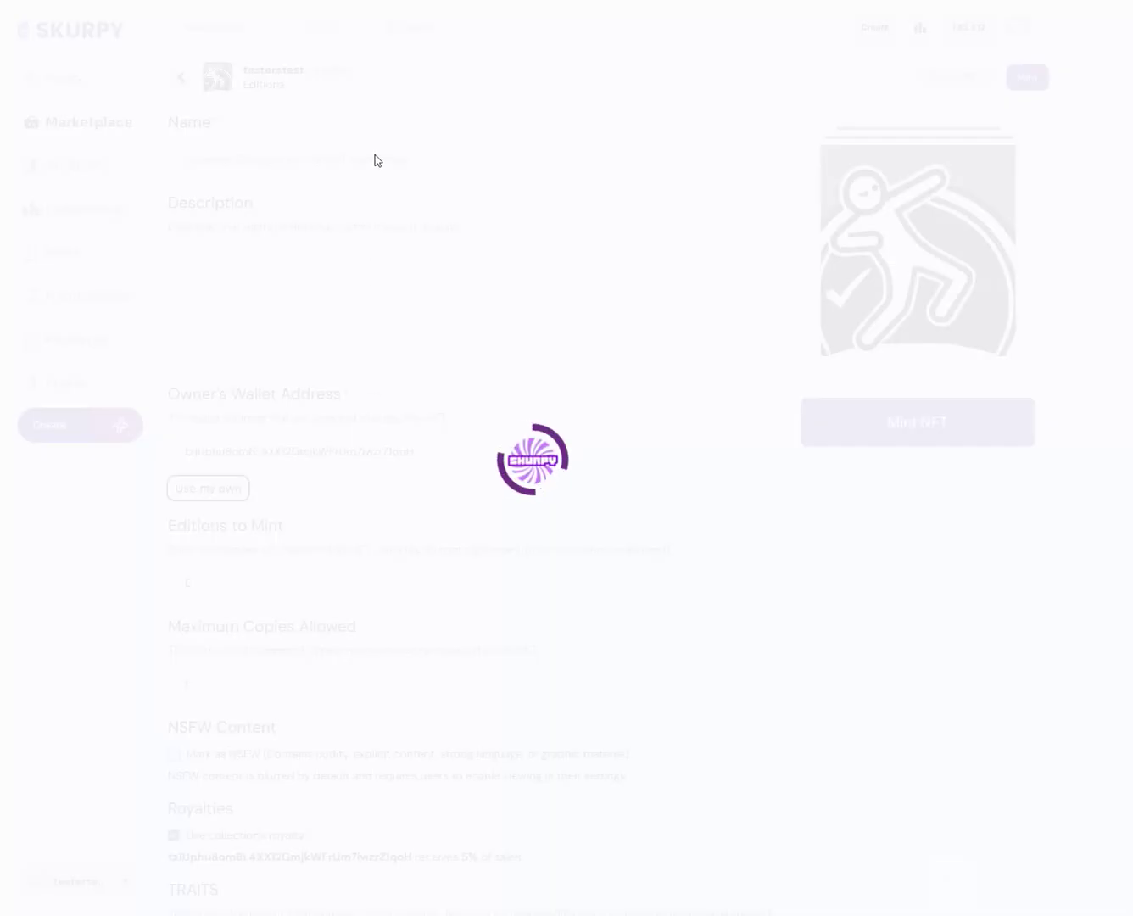
Enter name testers1, description test, 1 edition, 100 max copies and trait name rarity
text(test)
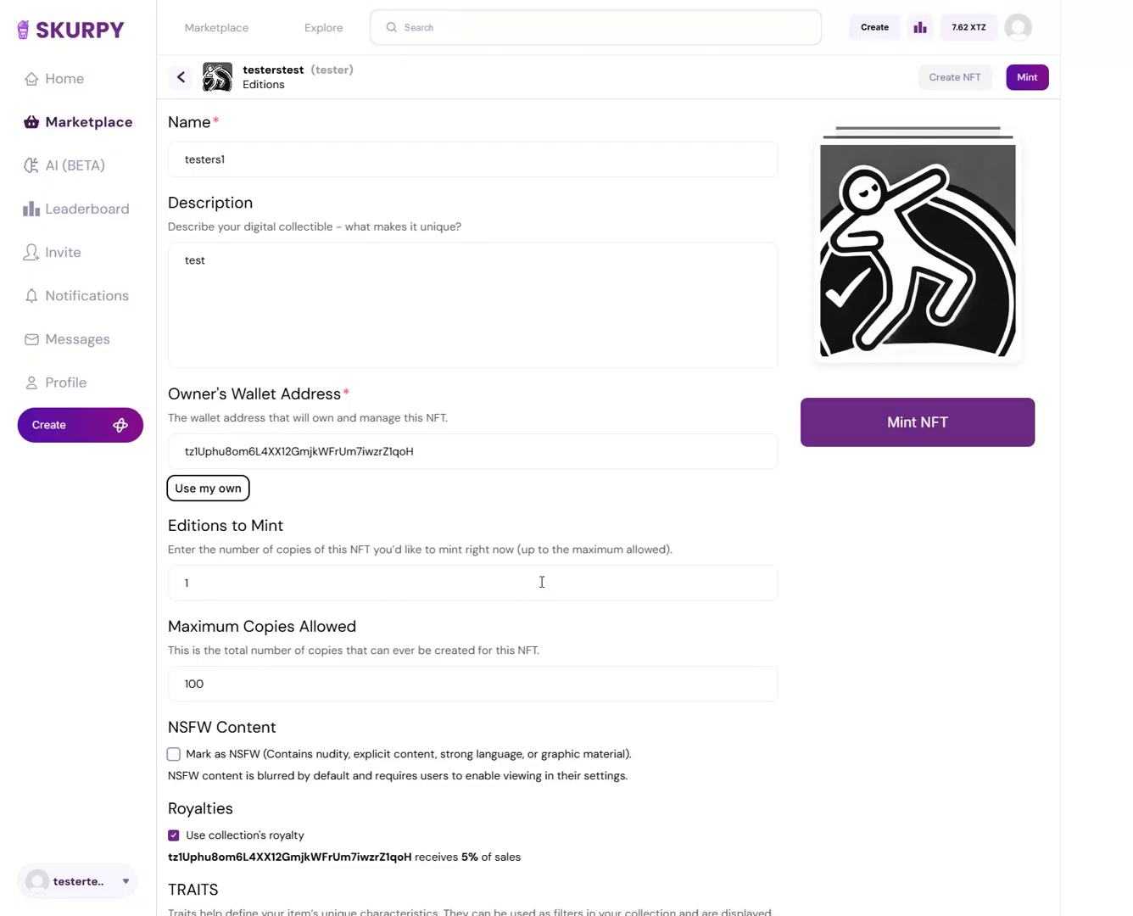
scroll(542, 581, down, 3)
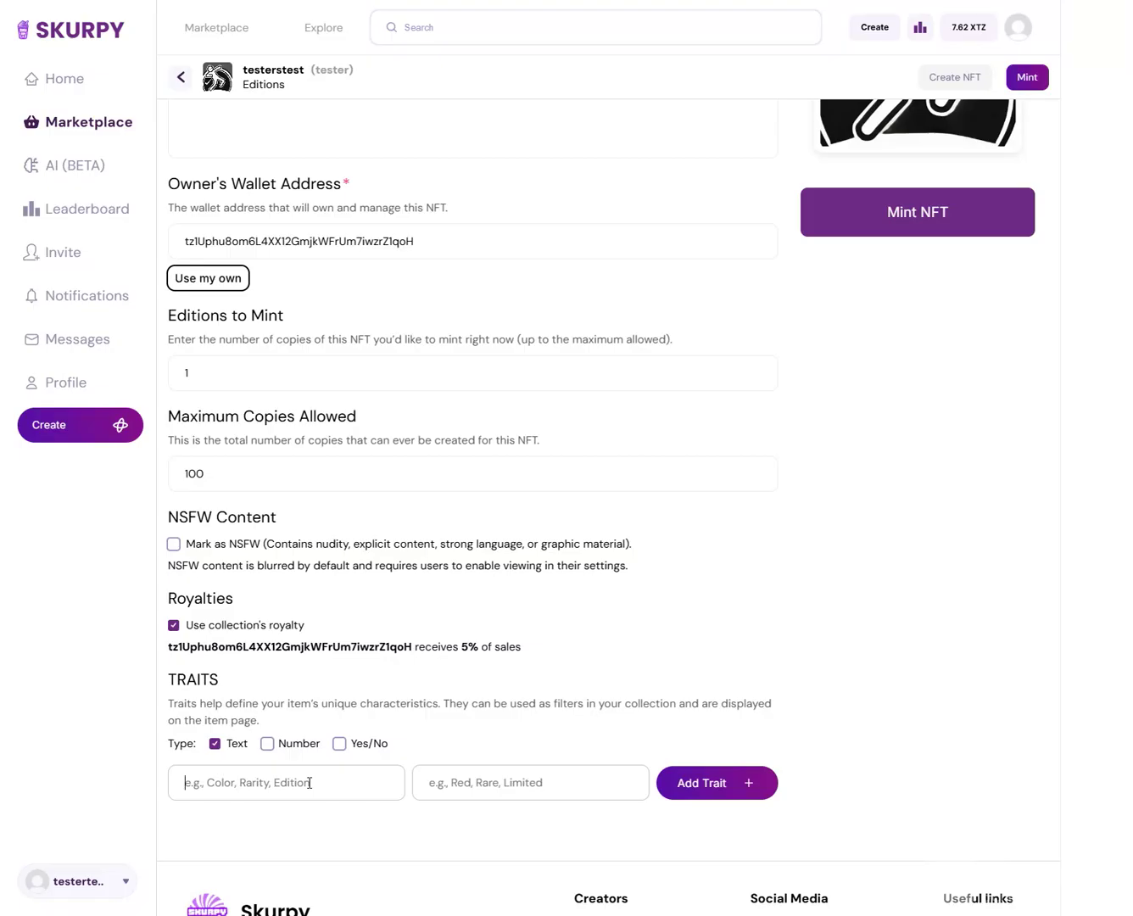
text(rarity)
key(Tab)
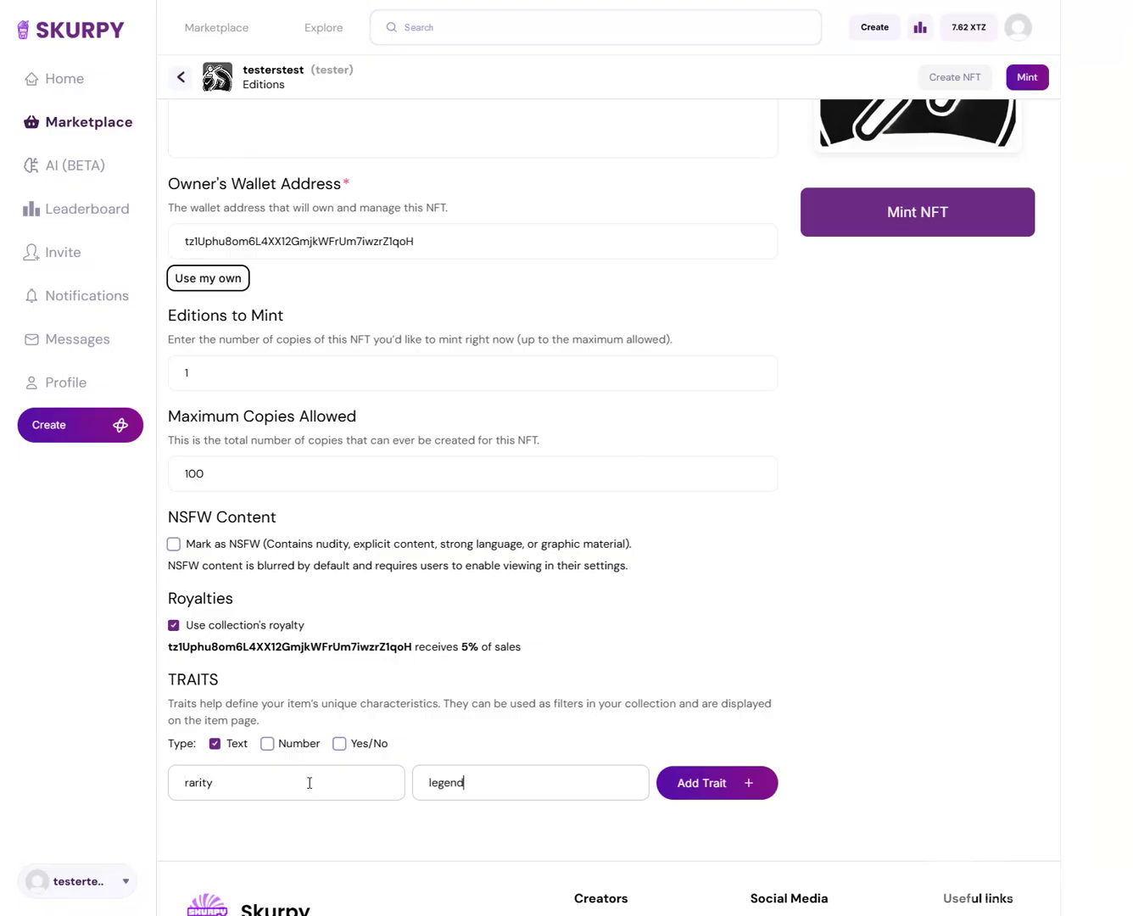
Add the rarity trait, mint testers1 with Temple Wallet approval, and close the congratulations popup
click(700, 782)
scroll(930, 423, up, 2)
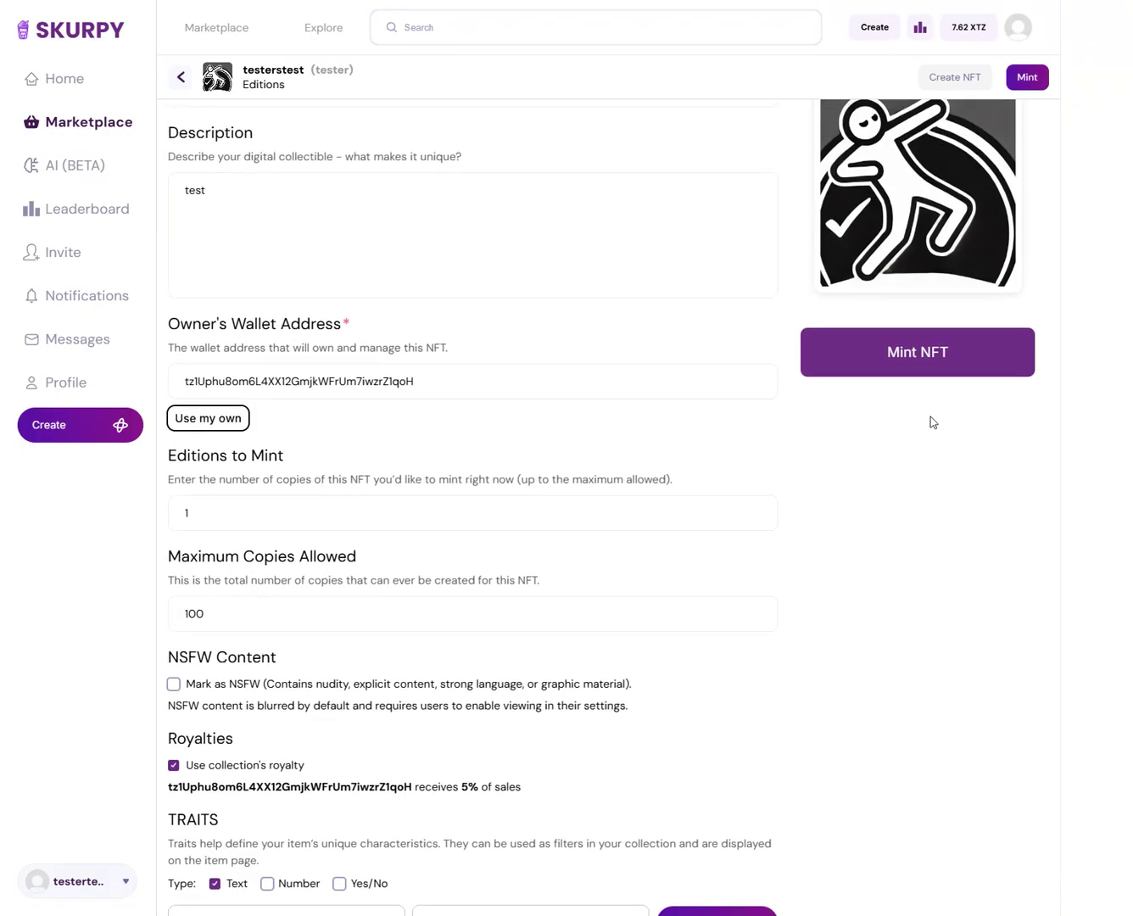
click(890, 366)
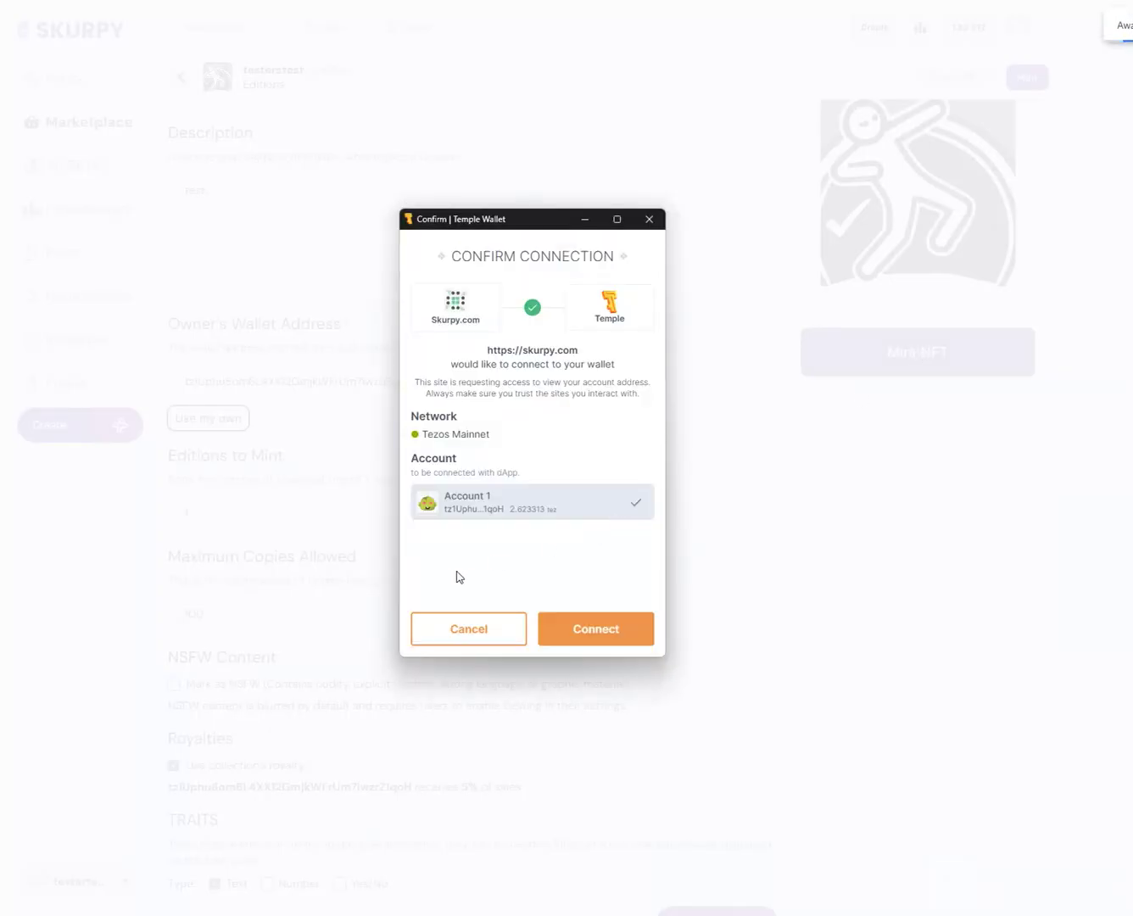
click(585, 624)
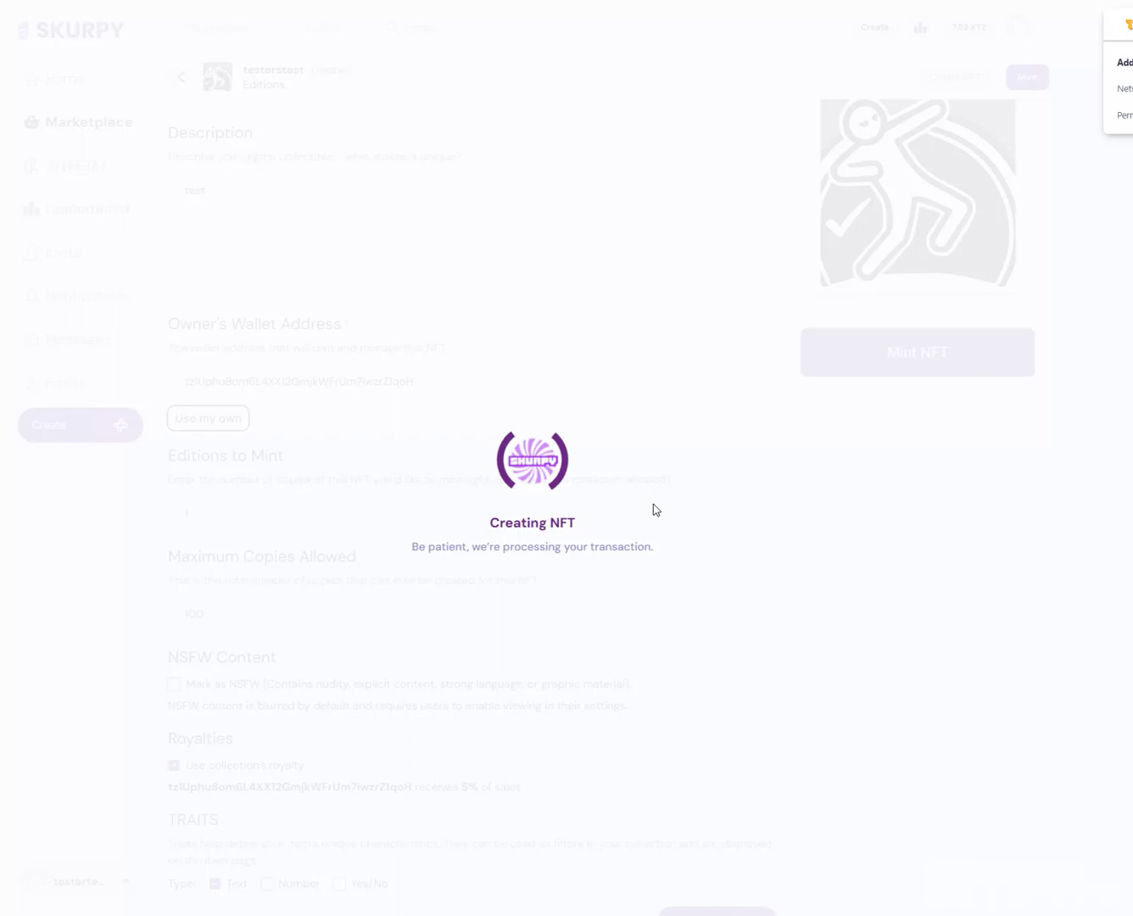
click(604, 629)
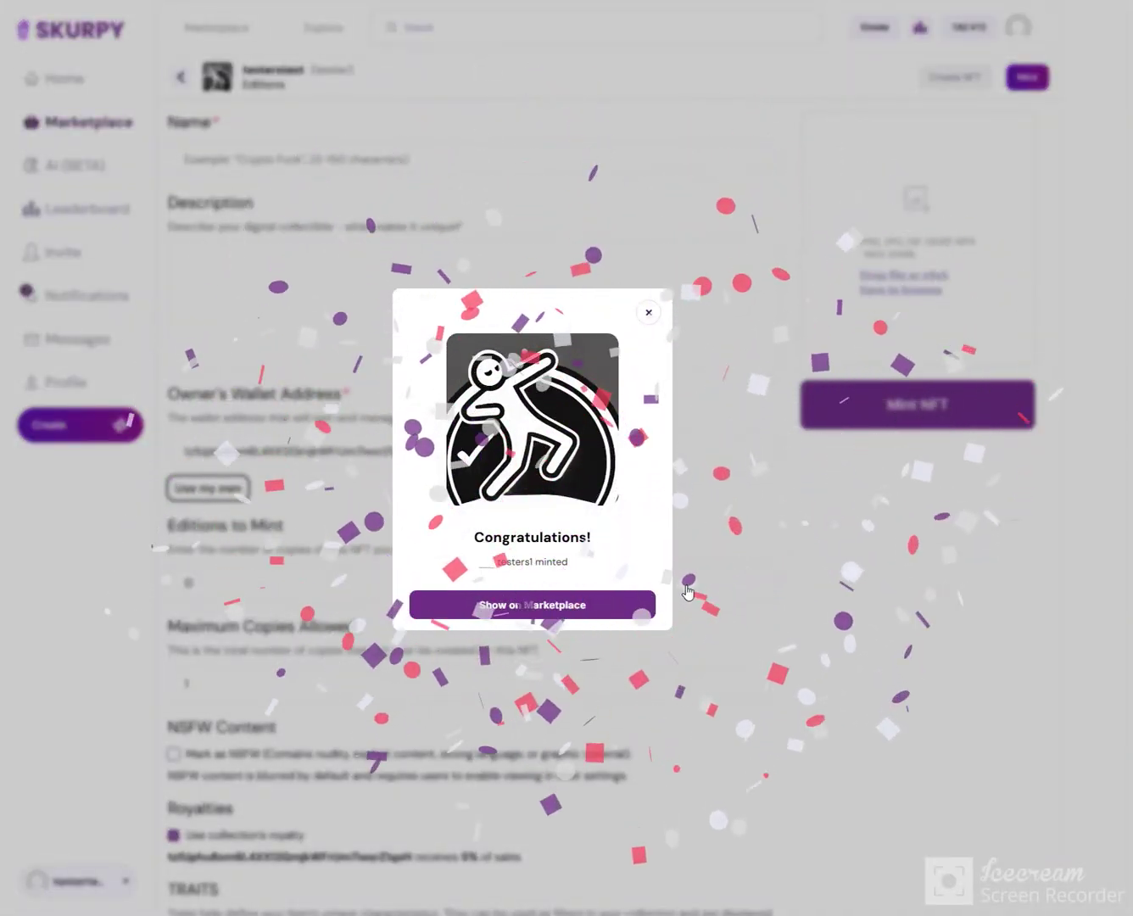
click(630, 614)
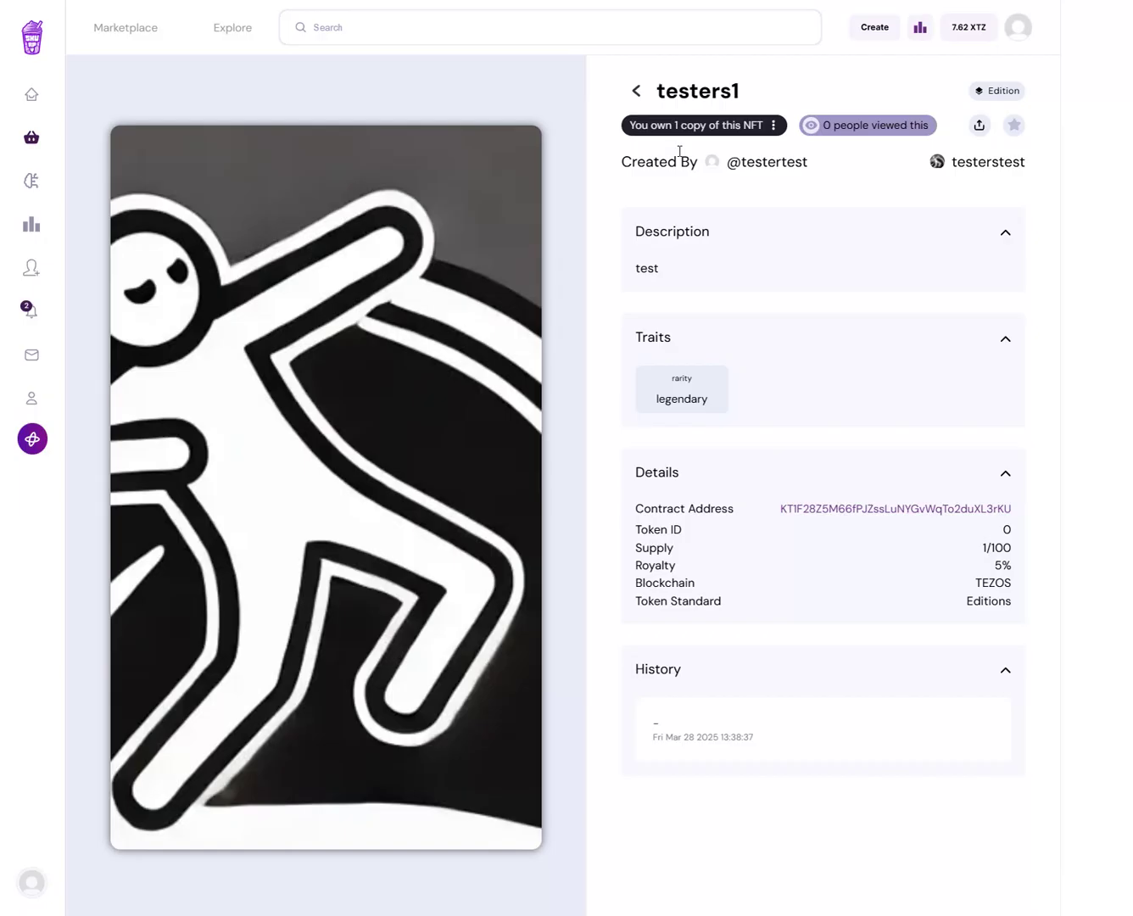
Choose Set minting rule from testers1's owner actions
click(741, 127)
click(735, 127)
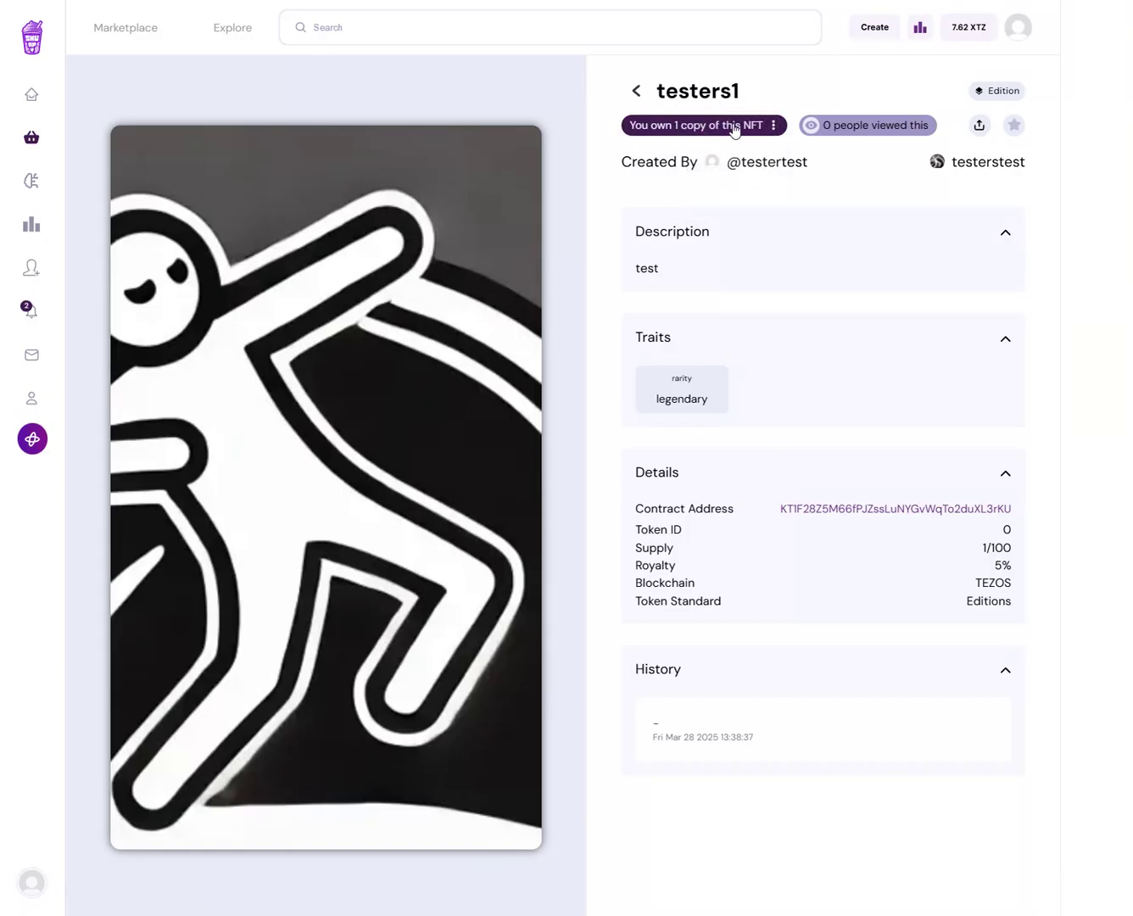
click(759, 132)
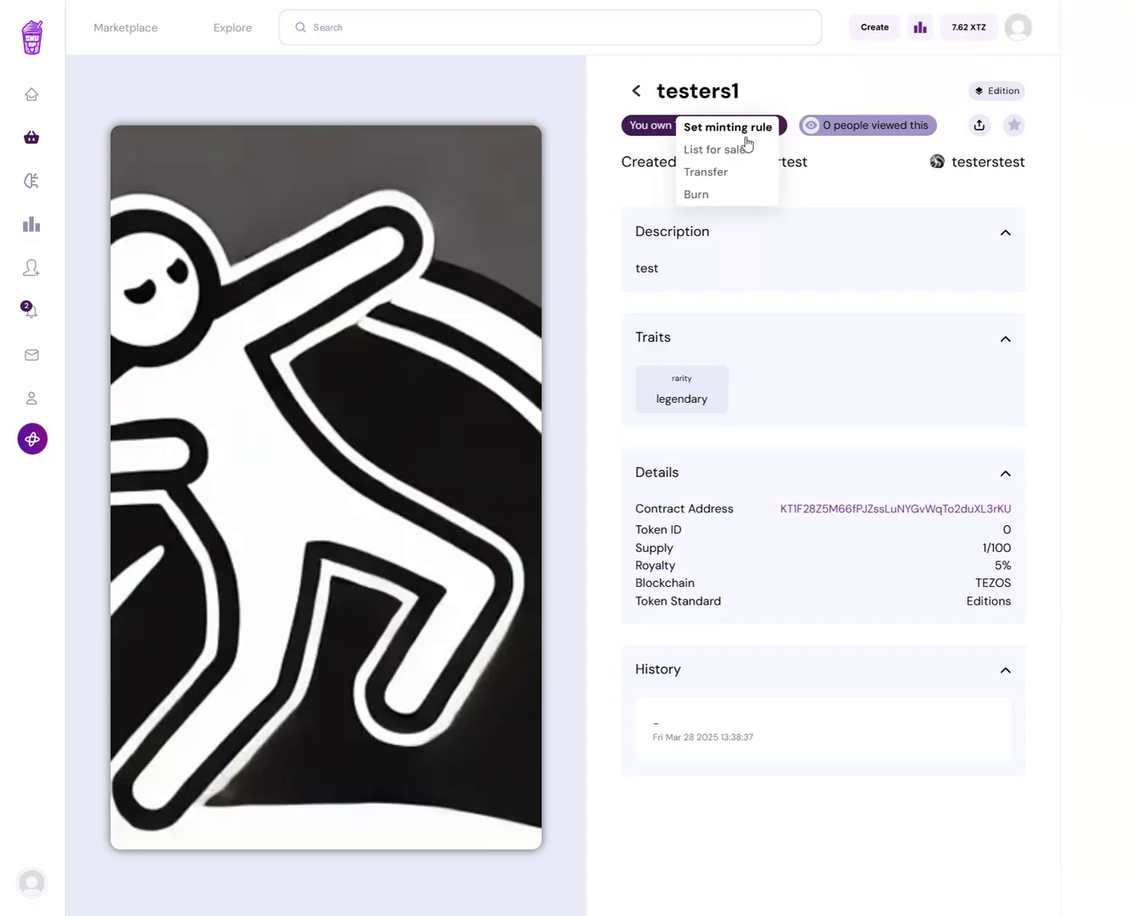
click(695, 125)
click(727, 126)
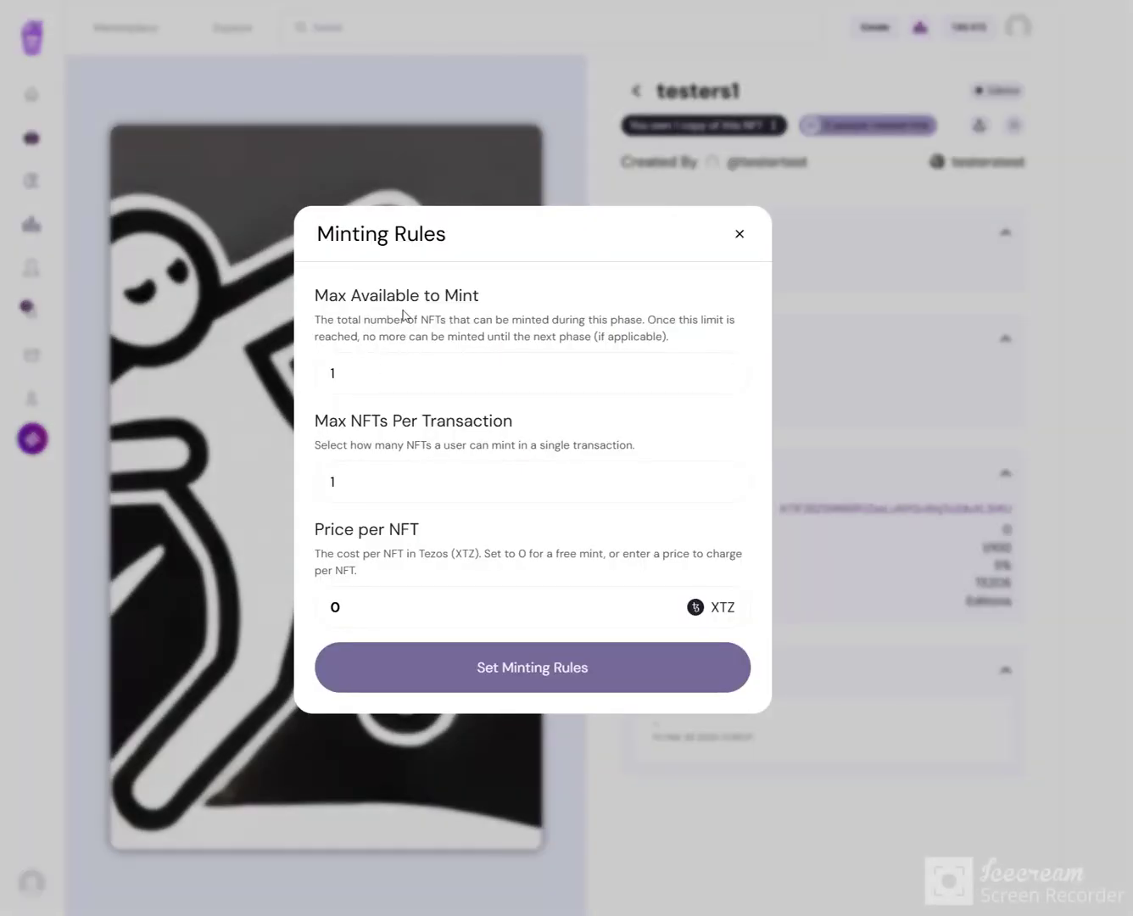
Set 99 available, 5 per transaction and a 0 XTZ price, then submit the rules
click(413, 378)
key(ctrl+a)
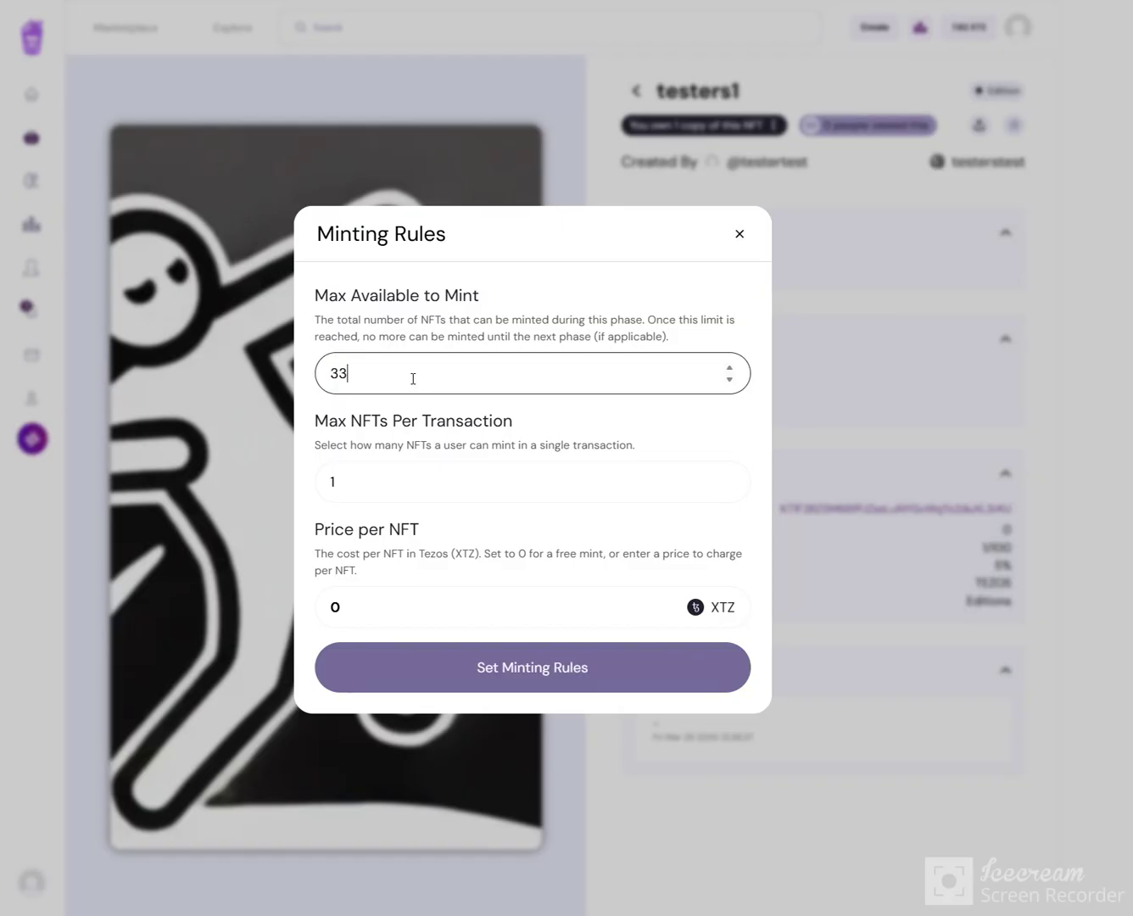
text(99)
click(467, 333)
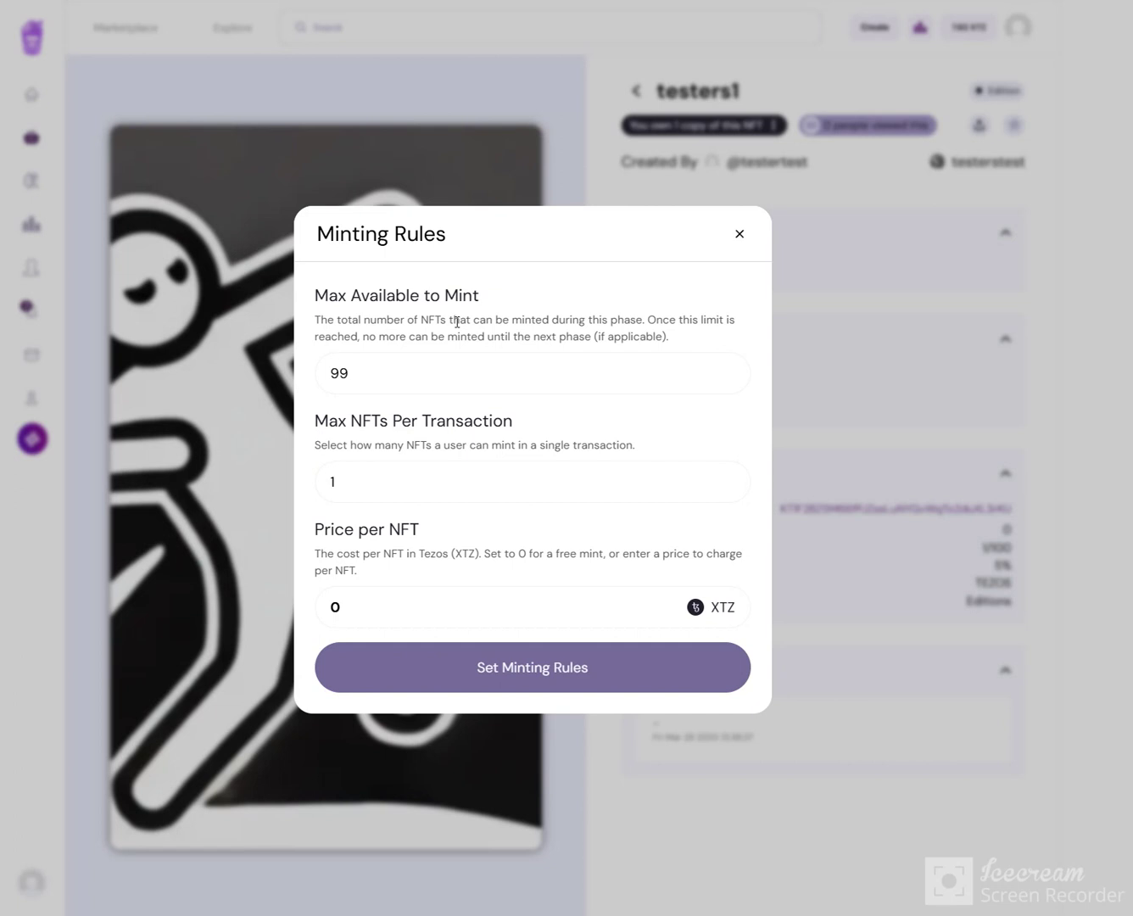
click(492, 474)
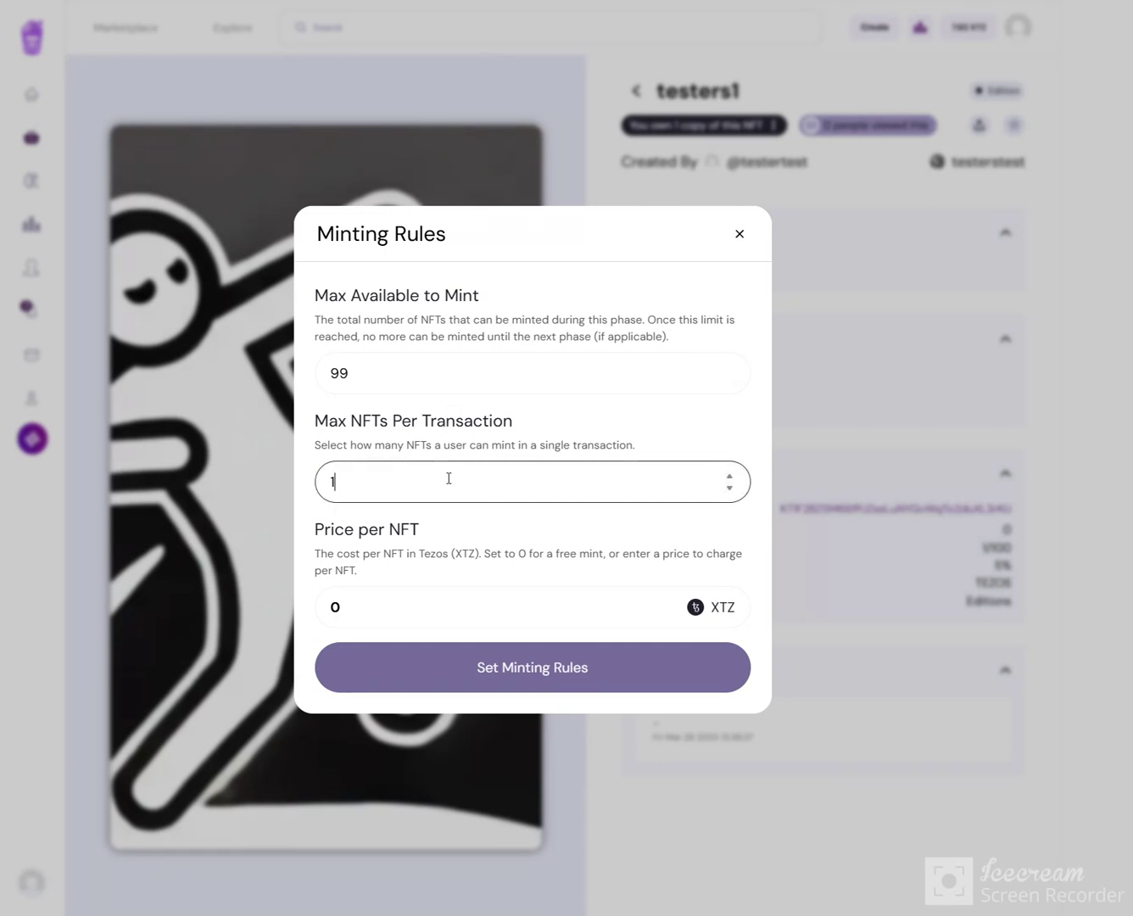
text(5)
click(422, 599)
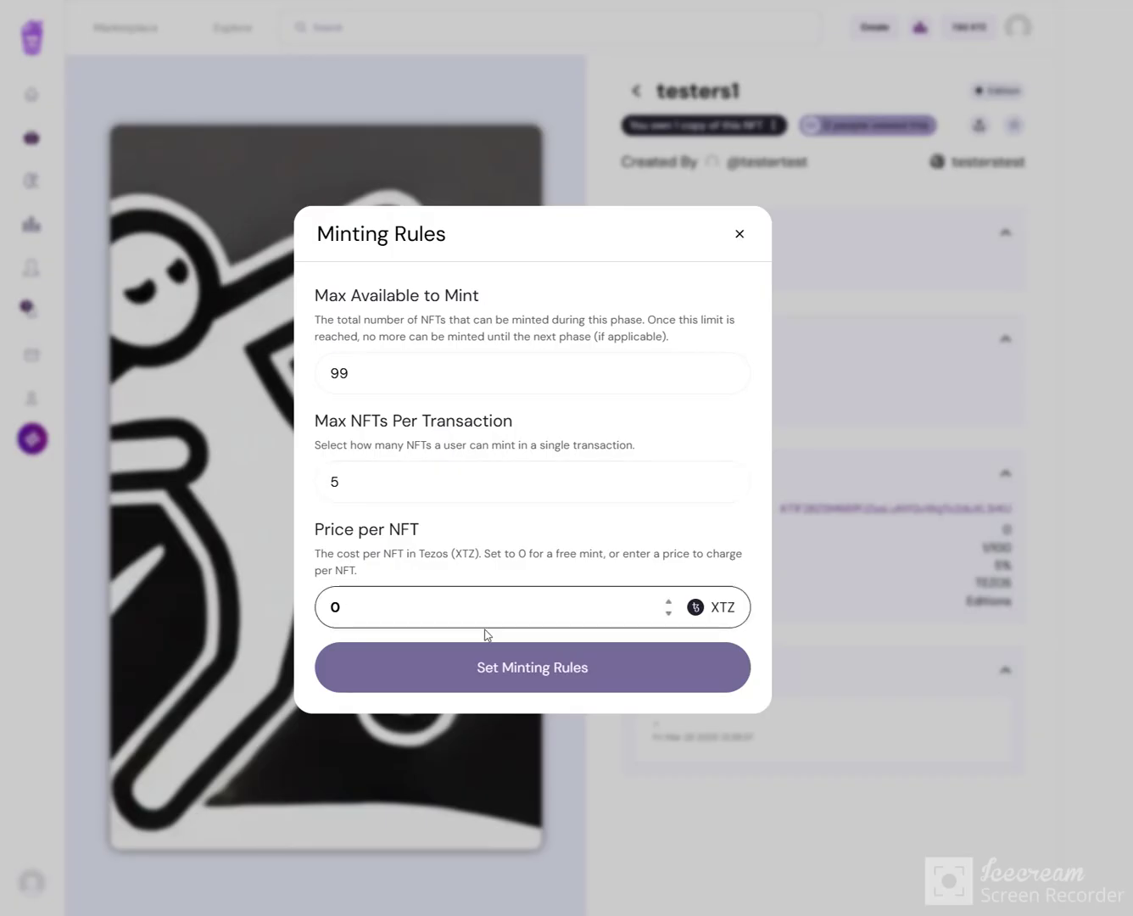
key(BackSpace)
text(1)
text(0)
click(531, 667)
Approve the Temple Wallet connection request for testers1's minting rules
click(597, 627)
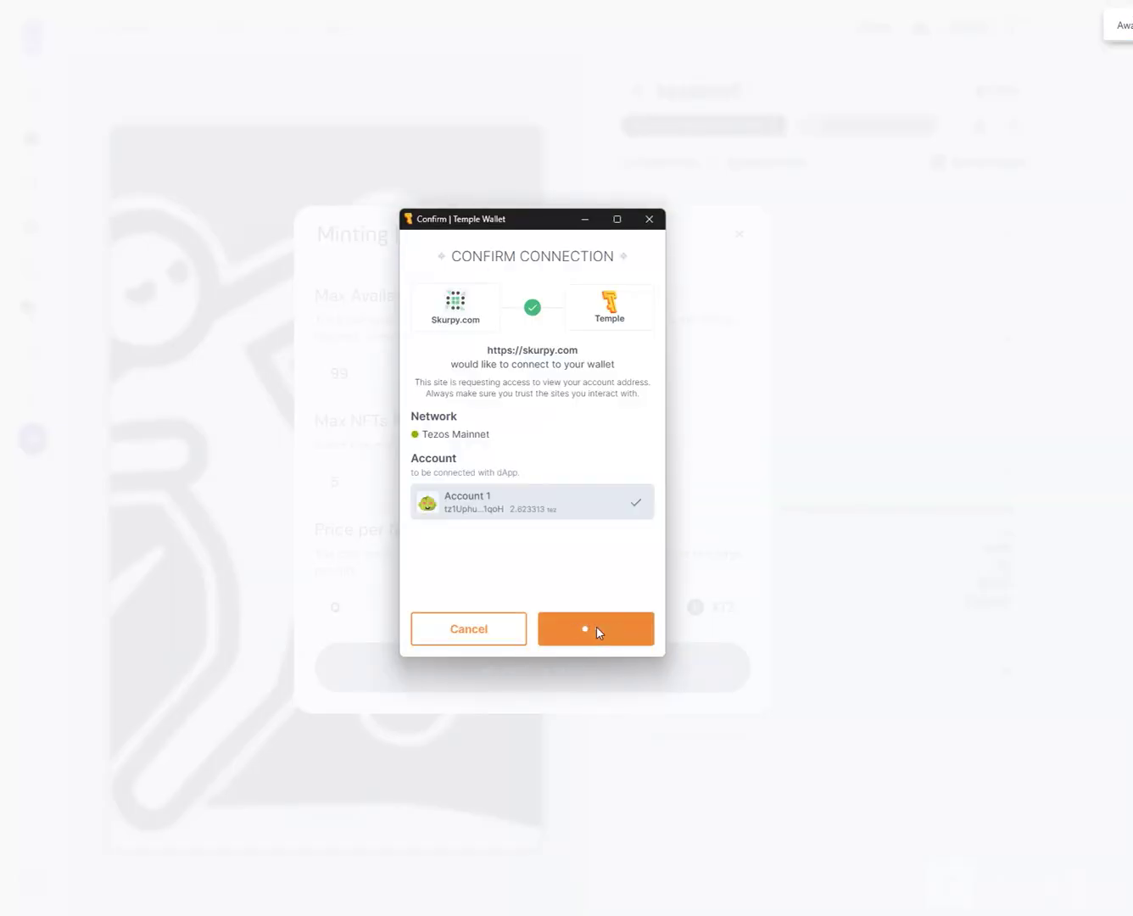